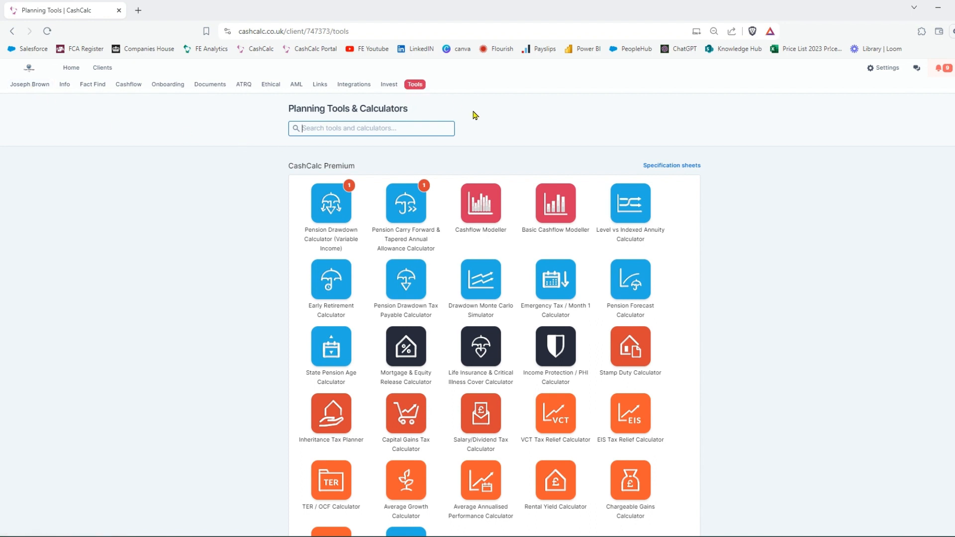
Open the Pension Carry Forward & Tapered Annual Allowance Calculator and view its tax year options, keeping 2023/2024
{"action": "left_click", "coordinate": [404, 214]}
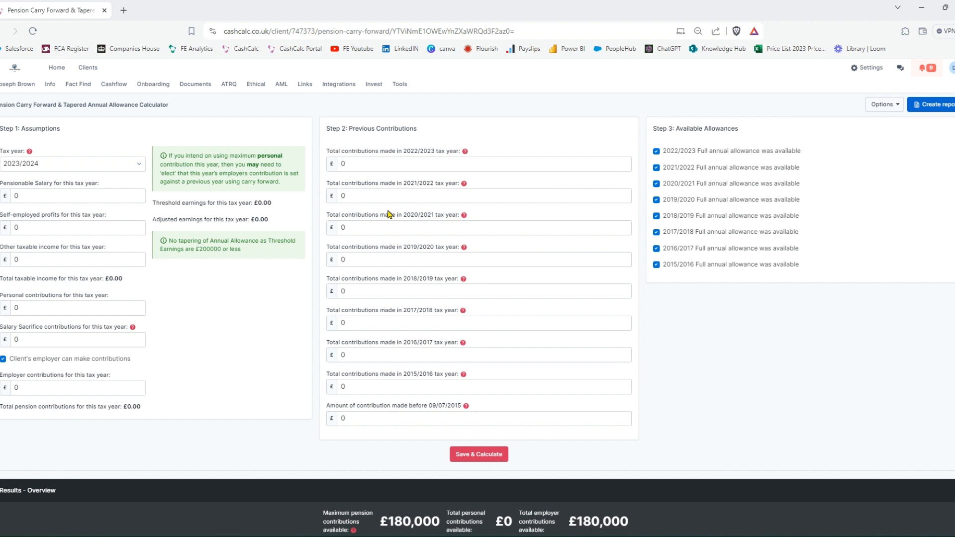
{"action": "left_click", "coordinate": [99, 168]}
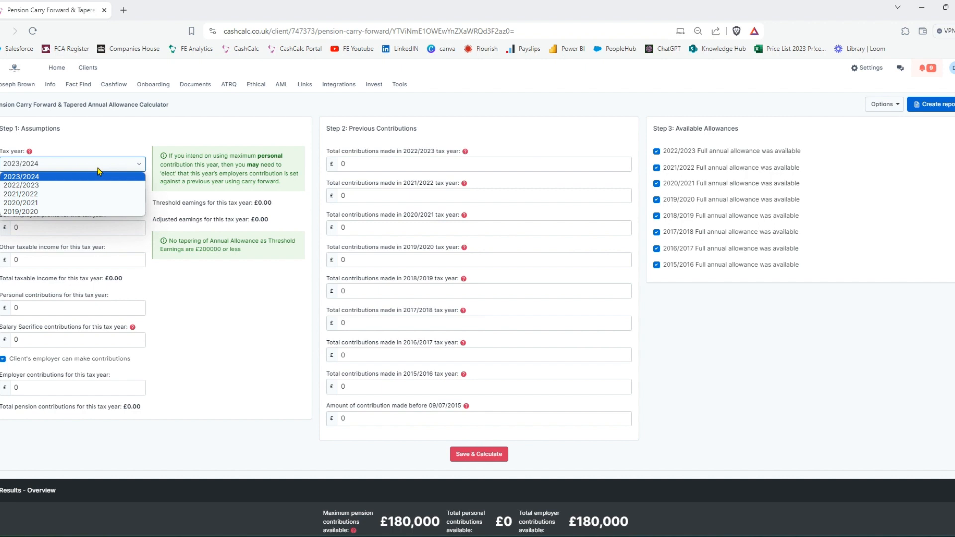
{"action": "left_click", "coordinate": [201, 300]}
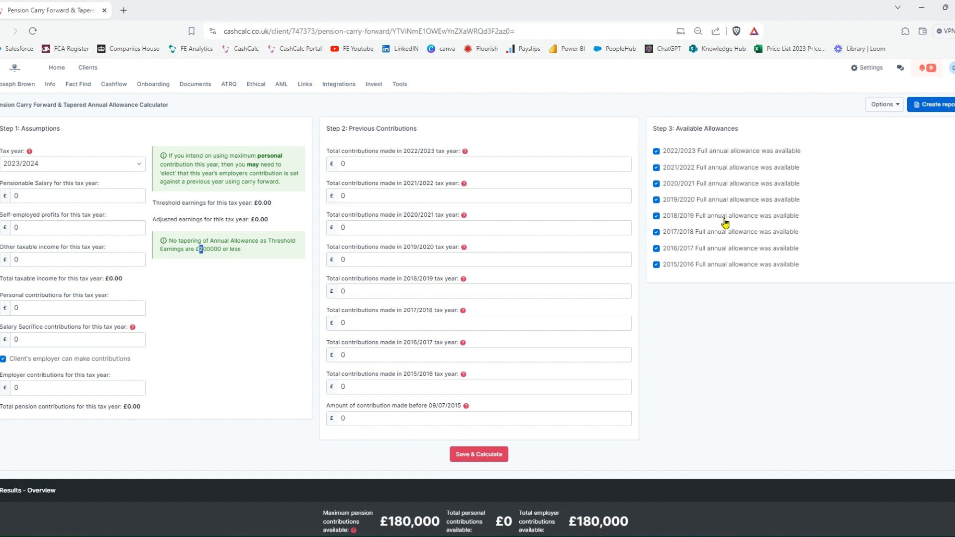
Examine the results overview, the yearly breakdown and the forecast chart for the available unused annual allowance and maximum pension contributions
{"action": "scroll", "coordinate": [804, 217], "scroll_direction": "down", "scroll_amount": 5}
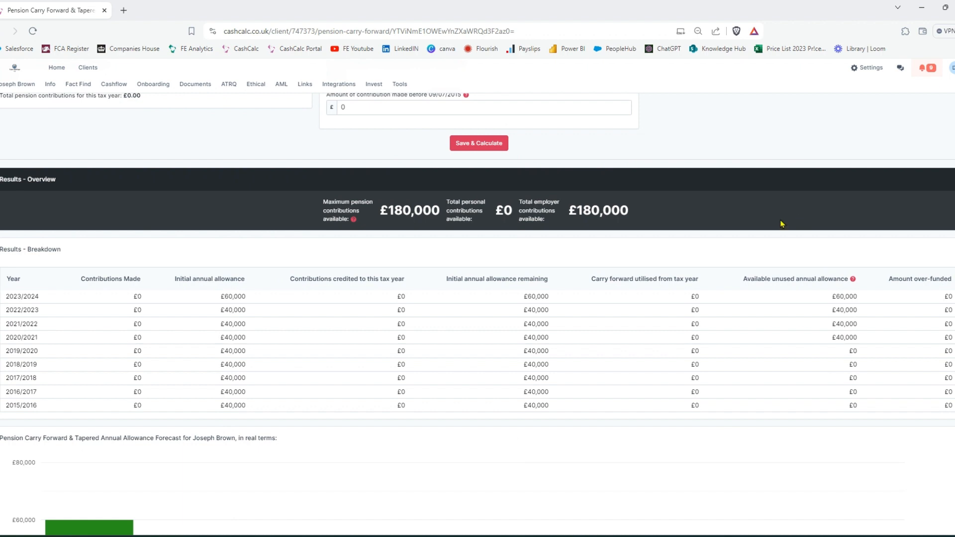
{"action": "scroll", "coordinate": [585, 358], "scroll_direction": "down", "scroll_amount": 4}
{"action": "scroll", "coordinate": [584, 358], "scroll_direction": "down", "scroll_amount": 1}
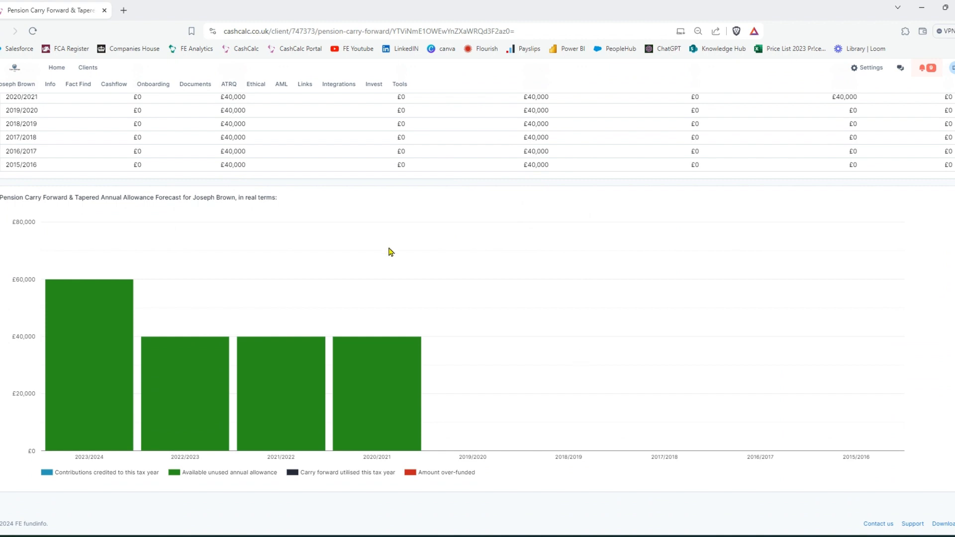
{"action": "scroll", "coordinate": [685, 254], "scroll_direction": "up", "scroll_amount": 2}
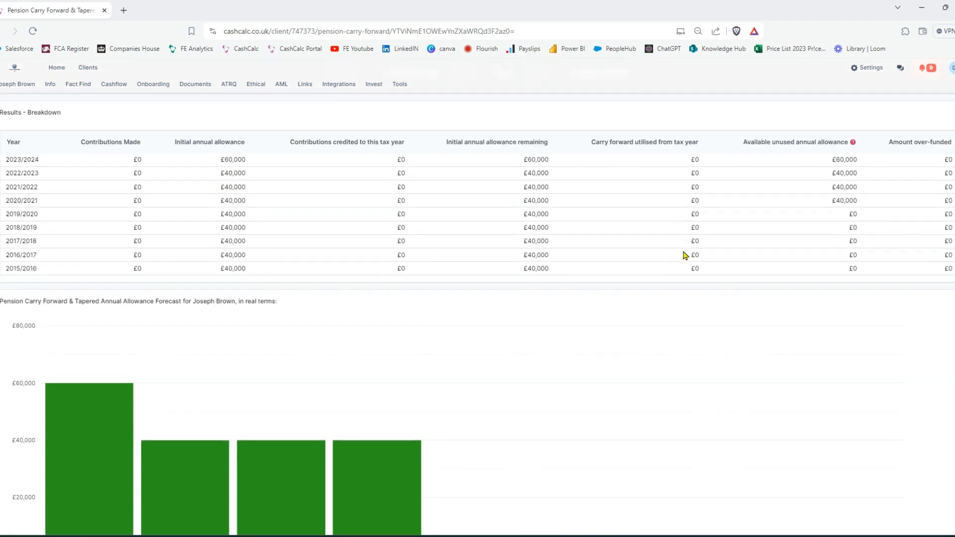
{"action": "double_click", "coordinate": [855, 160]}
{"action": "scroll", "coordinate": [477, 374], "scroll_direction": "down", "scroll_amount": 2}
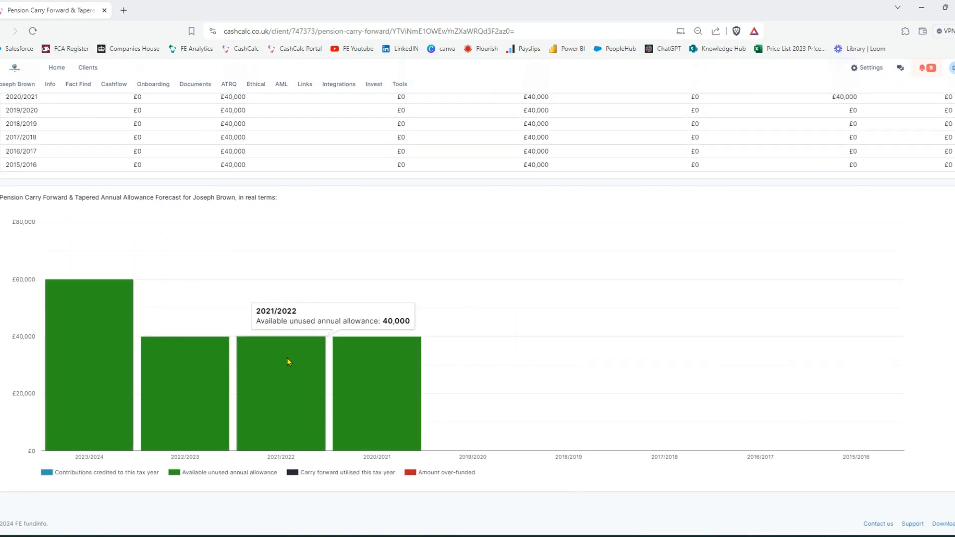
{"action": "scroll", "coordinate": [562, 324], "scroll_direction": "up", "scroll_amount": 2}
{"action": "scroll", "coordinate": [561, 324], "scroll_direction": "up", "scroll_amount": 3}
{"action": "double_click", "coordinate": [400, 229]}
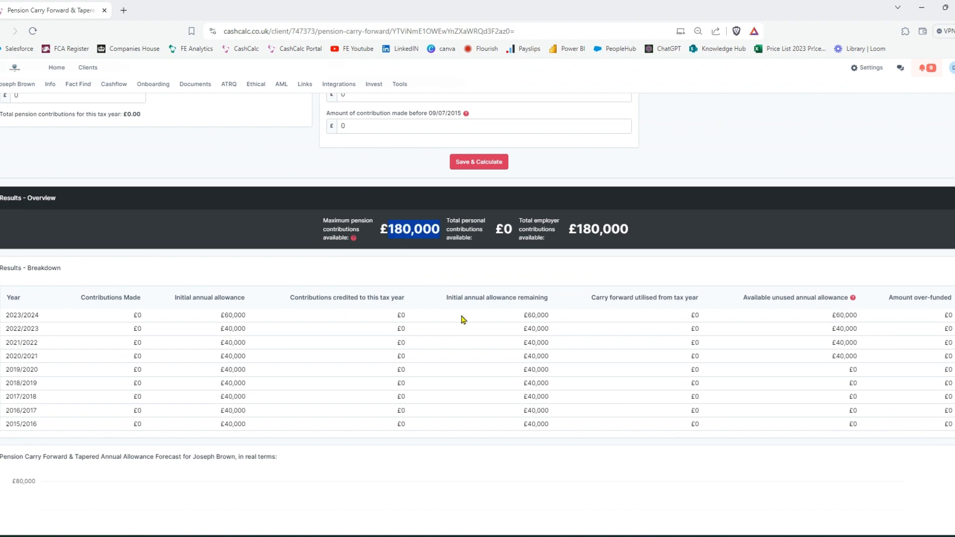
Set the pensionable salary for this tax year to £230000, then save and calculate the results
{"action": "scroll", "coordinate": [463, 319], "scroll_direction": "up", "scroll_amount": 5}
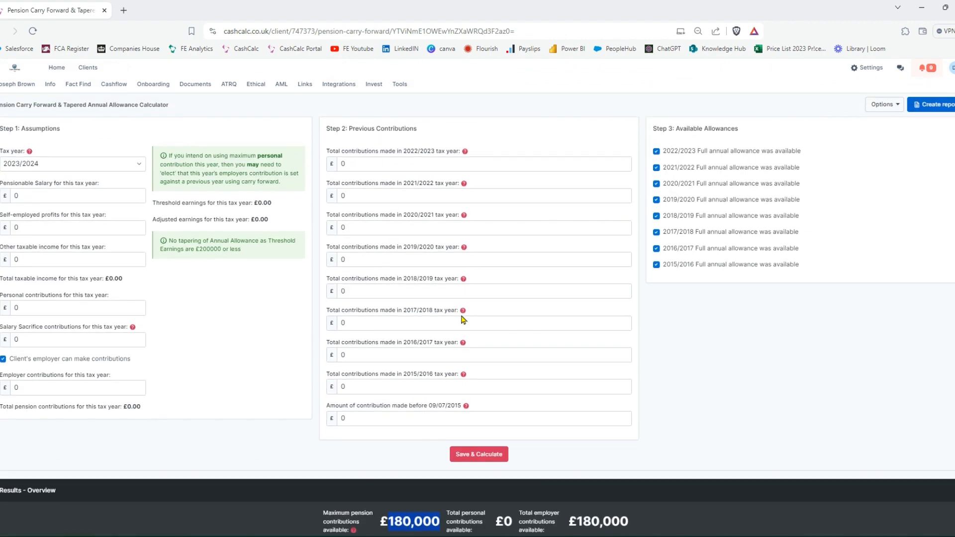
{"action": "left_click", "coordinate": [42, 198]}
{"action": "key", "text": "BackSpace"}
{"action": "type", "text": "23"}
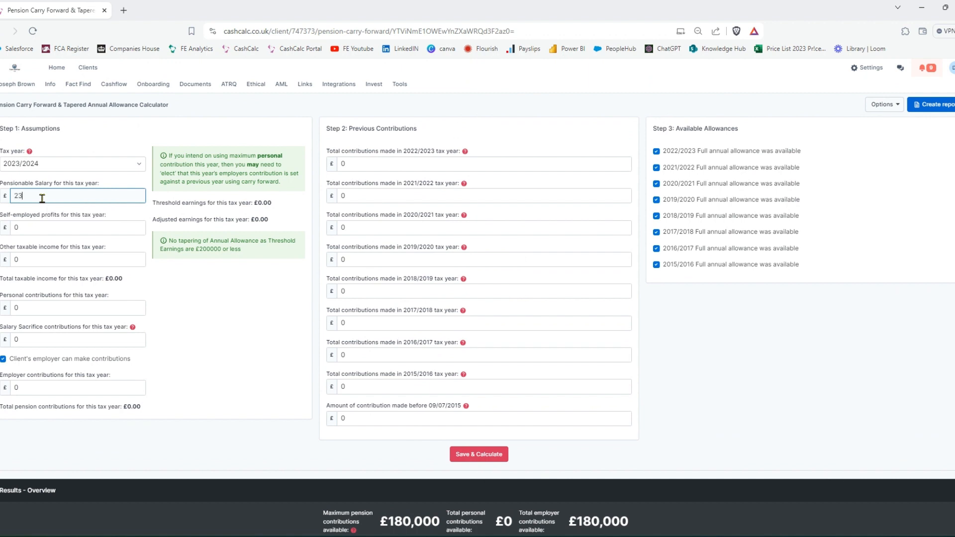
{"action": "type", "text": "0000"}
{"action": "left_click_drag", "start_coordinate": [44, 198], "coordinate": [6, 197]}
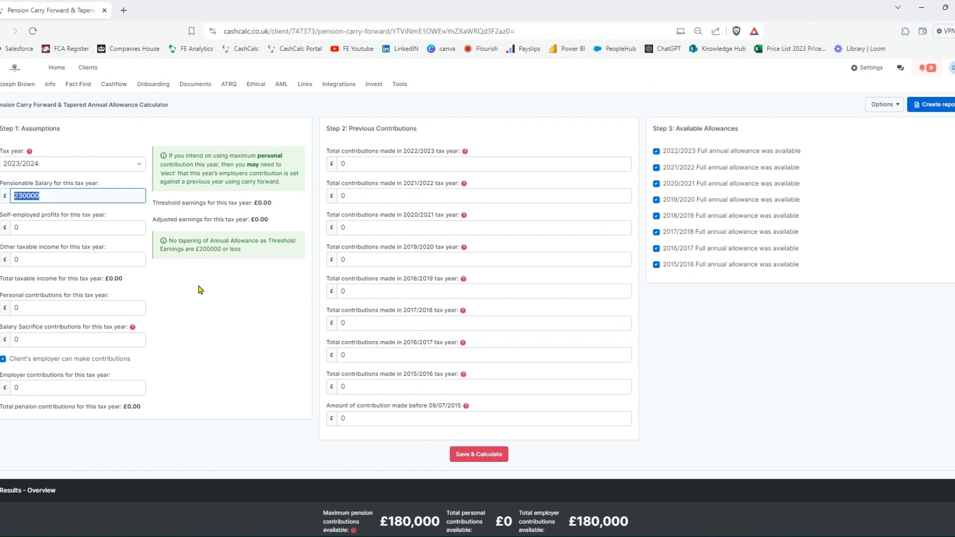
{"action": "left_click", "coordinate": [487, 454]}
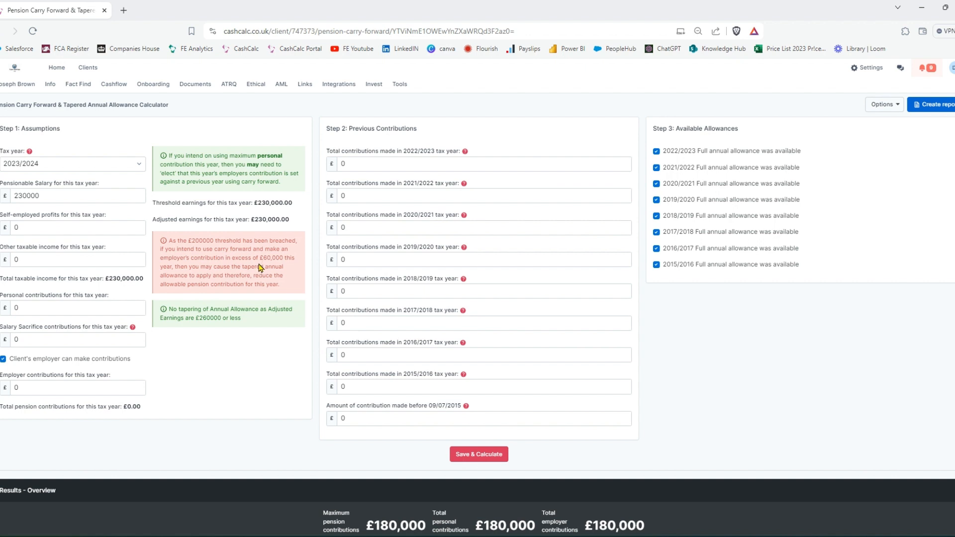
Set the employer contributions for this tax year to £70000 and recalculate the results
{"action": "left_click", "coordinate": [47, 392]}
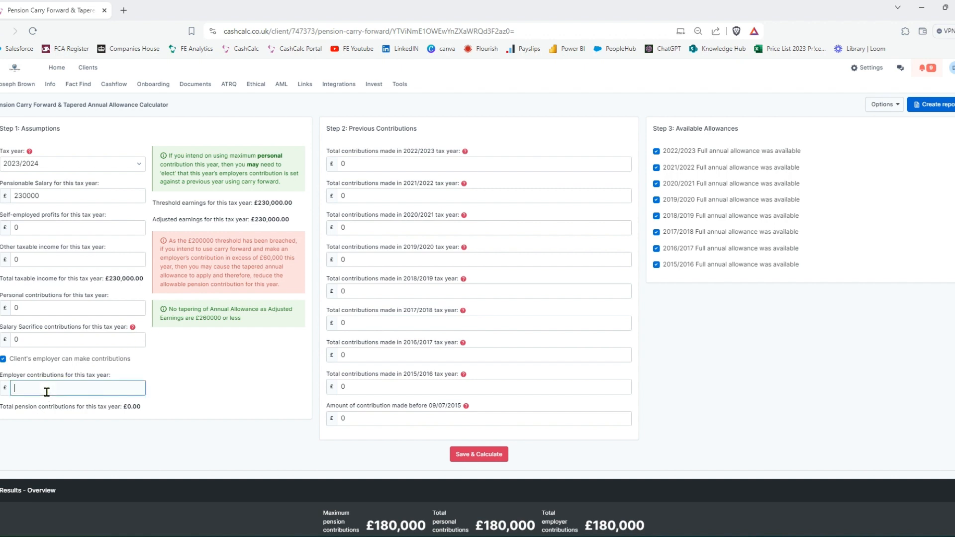
{"action": "type", "text": "70000"}
{"action": "left_click", "coordinate": [467, 456]}
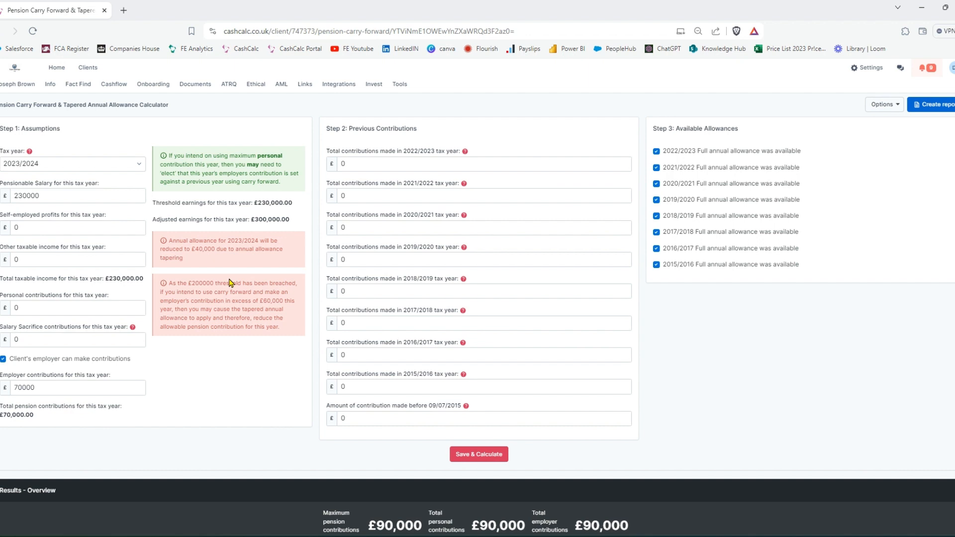
Examine the tapering notices, the 2023/2024 and 2020/2021 breakdown rows and the chart for contributions, carry forward used and unused allowance
{"action": "scroll", "coordinate": [282, 263], "scroll_direction": "down", "scroll_amount": 1}
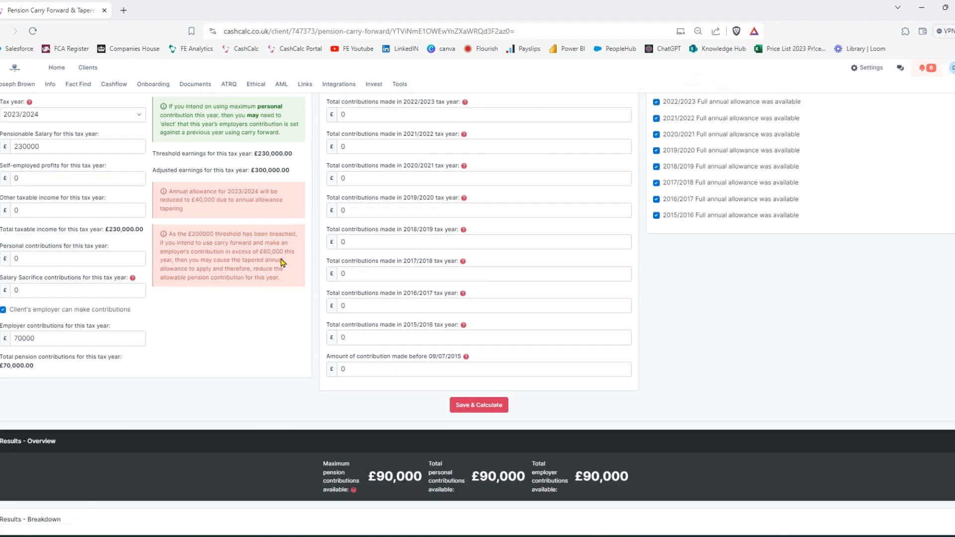
{"action": "scroll", "coordinate": [282, 263], "scroll_direction": "down", "scroll_amount": 5}
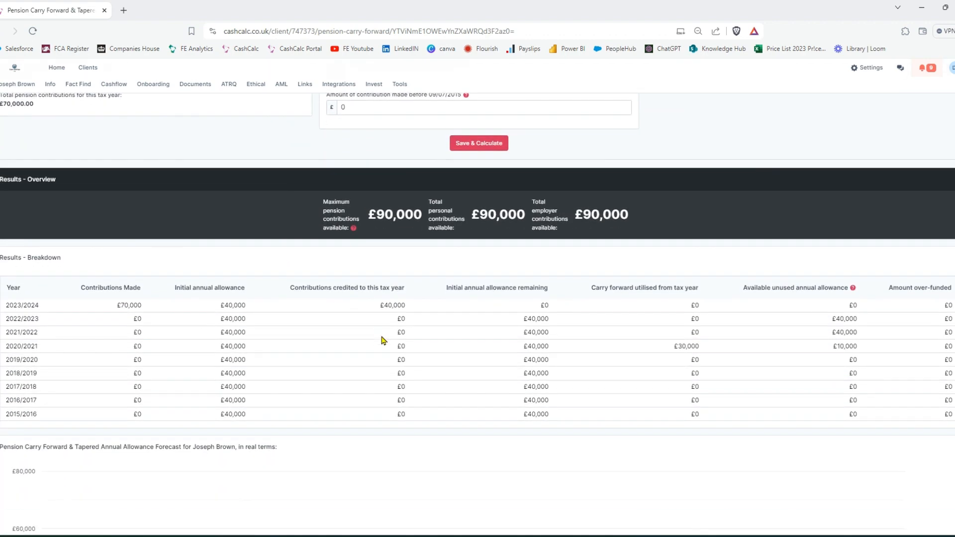
{"action": "left_click_drag", "start_coordinate": [142, 305], "coordinate": [117, 304]}
{"action": "left_click_drag", "start_coordinate": [246, 305], "coordinate": [219, 305]}
{"action": "left_click_drag", "start_coordinate": [701, 348], "coordinate": [671, 347]}
{"action": "double_click", "coordinate": [853, 346]}
{"action": "scroll", "coordinate": [701, 369], "scroll_direction": "down", "scroll_amount": 5}
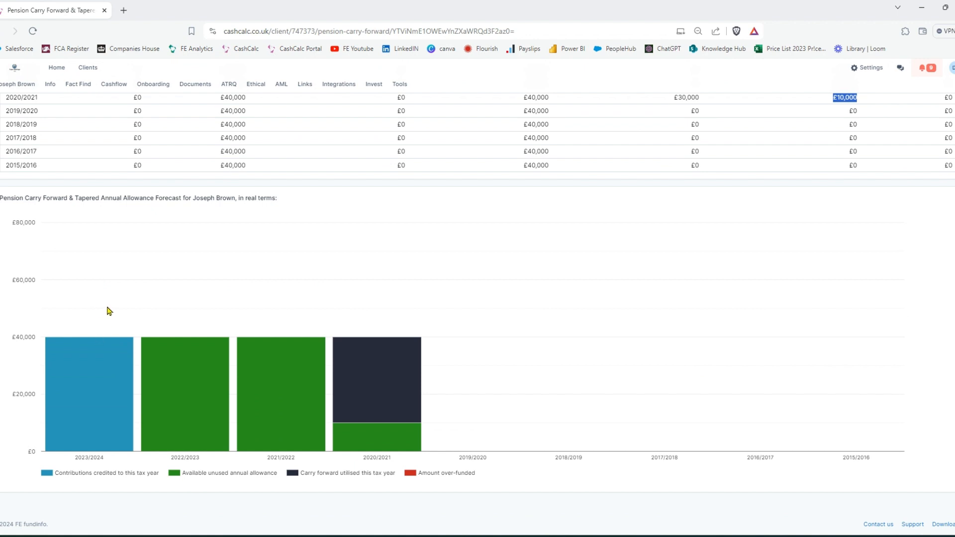
{"action": "mouse_move", "coordinate": [405, 343]}
{"action": "mouse_move", "coordinate": [383, 440]}
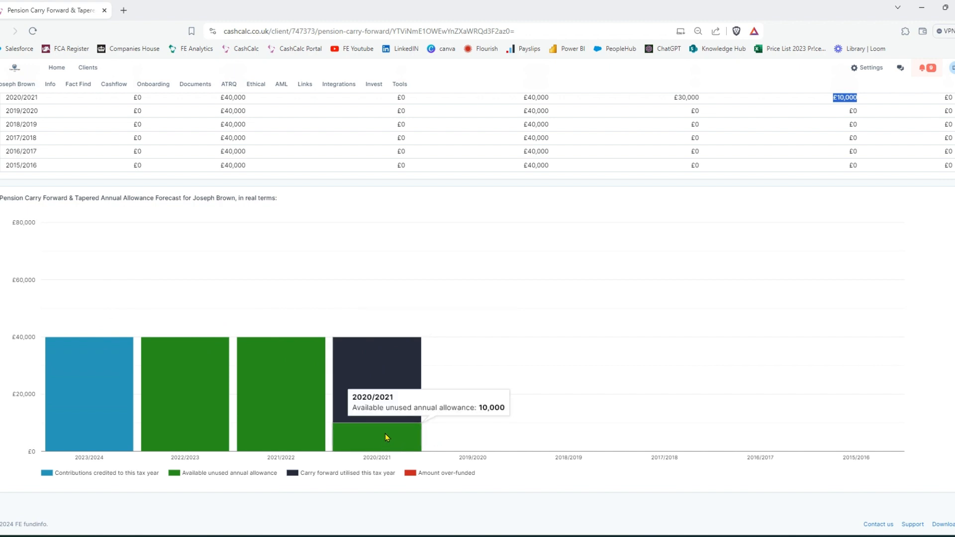
{"action": "mouse_move", "coordinate": [403, 382]}
{"action": "mouse_move", "coordinate": [279, 397]}
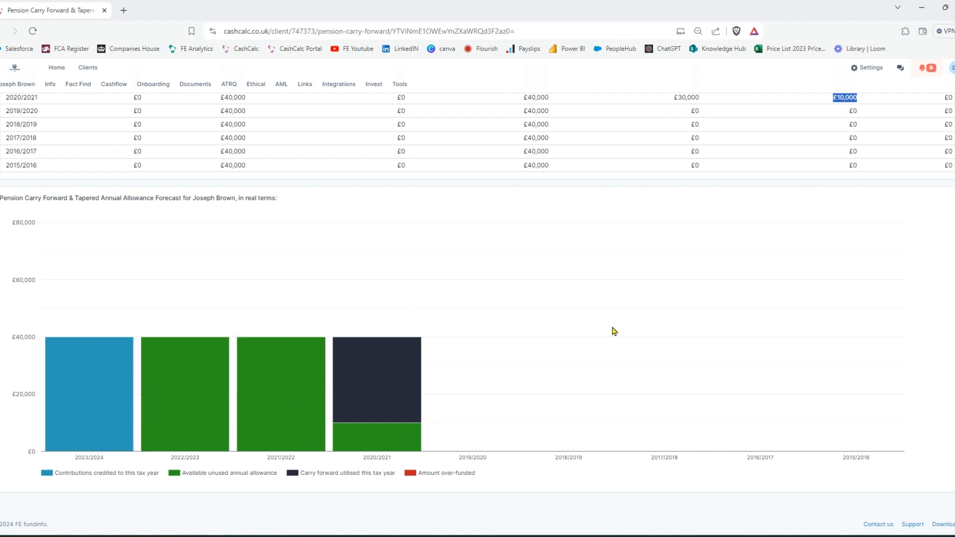
Set the total contributions made in the 2022/2023 tax year to £40000
{"action": "scroll", "coordinate": [614, 331], "scroll_direction": "up", "scroll_amount": 14}
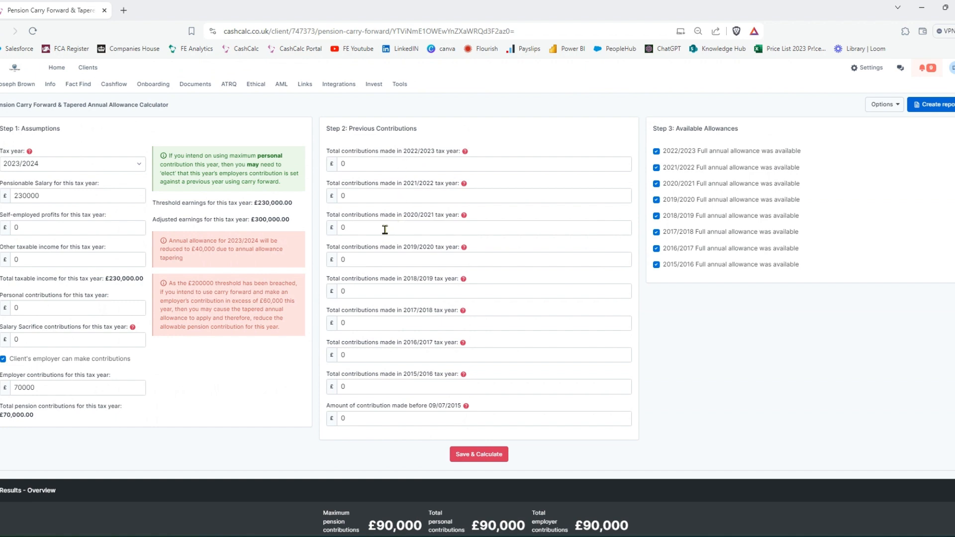
{"action": "left_click", "coordinate": [360, 163]}
{"action": "key", "text": "BackSpace"}
{"action": "type", "text": "4"}
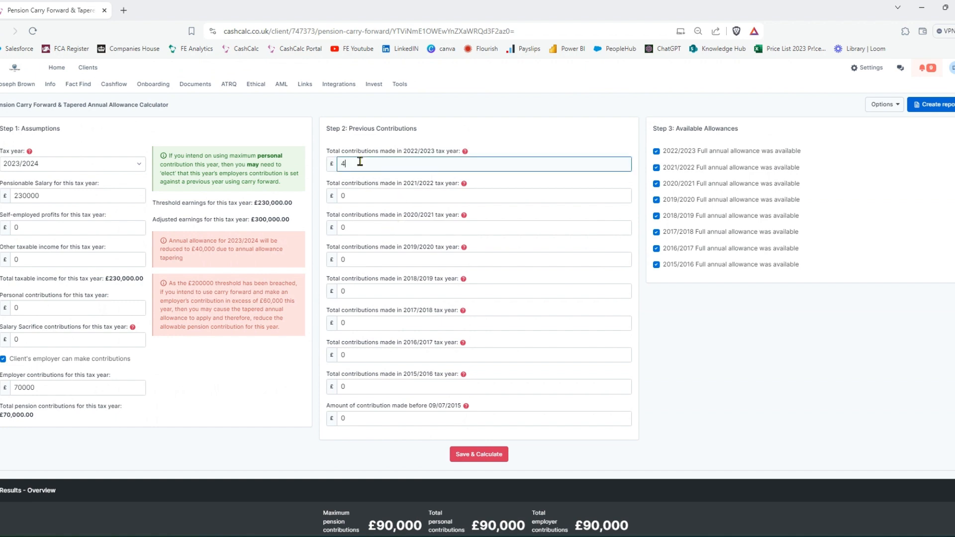
{"action": "type", "text": "0000"}
Copy the 2022/2023 contribution of £40000 into the 2021/2022 and 2020/2021 tax years and recalculate the results
{"action": "left_click_drag", "start_coordinate": [368, 162], "coordinate": [333, 161]}
{"action": "key", "text": "ctrl+c"}
{"action": "left_click", "coordinate": [354, 196]}
{"action": "key", "text": "BackSpace"}
{"action": "key", "text": "ctrl+v"}
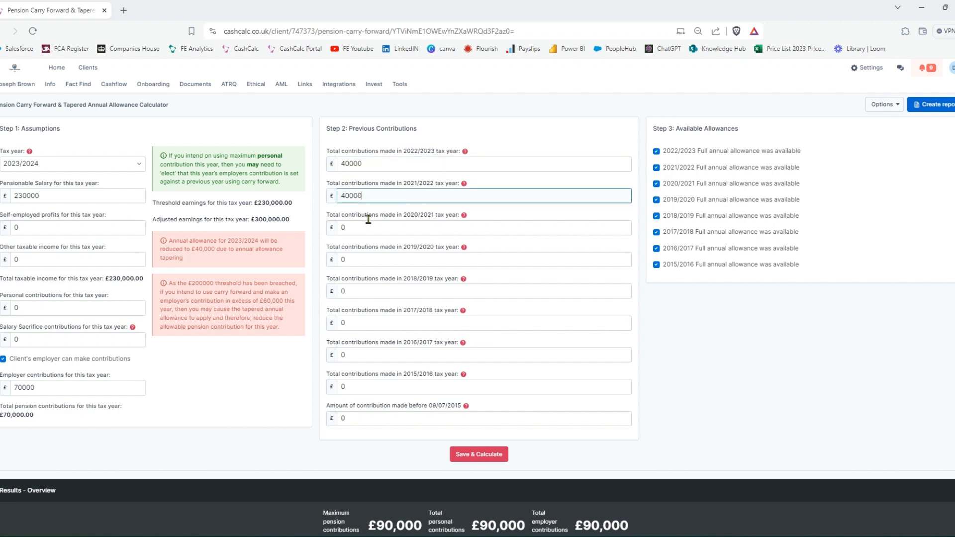
{"action": "left_click", "coordinate": [375, 233]}
{"action": "key", "text": "BackSpace"}
{"action": "key", "text": "ctrl+v"}
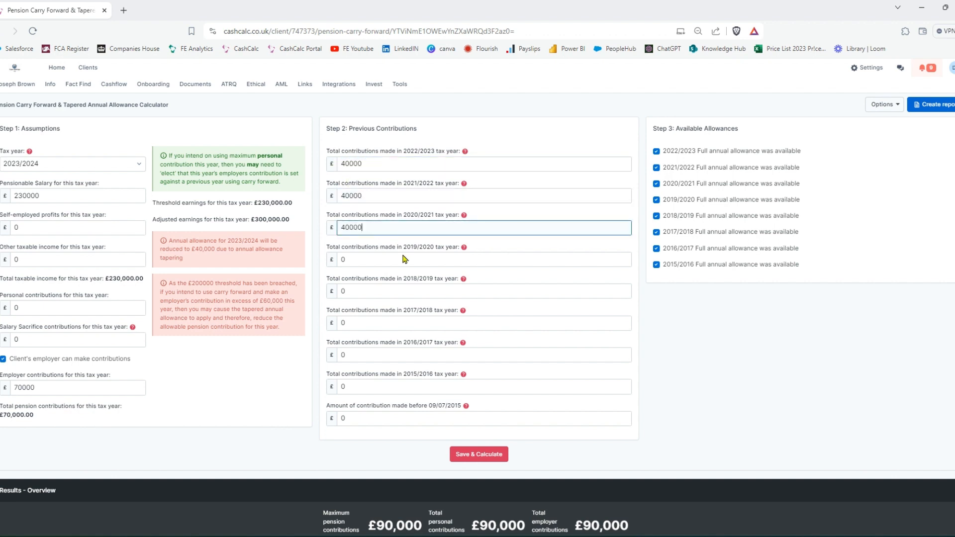
{"action": "left_click", "coordinate": [487, 455]}
Examine the 2023/2024 contributions and over-funded amount in the breakdown, and compare the yearly bars in the forecast chart
{"action": "scroll", "coordinate": [688, 316], "scroll_direction": "down", "scroll_amount": 2}
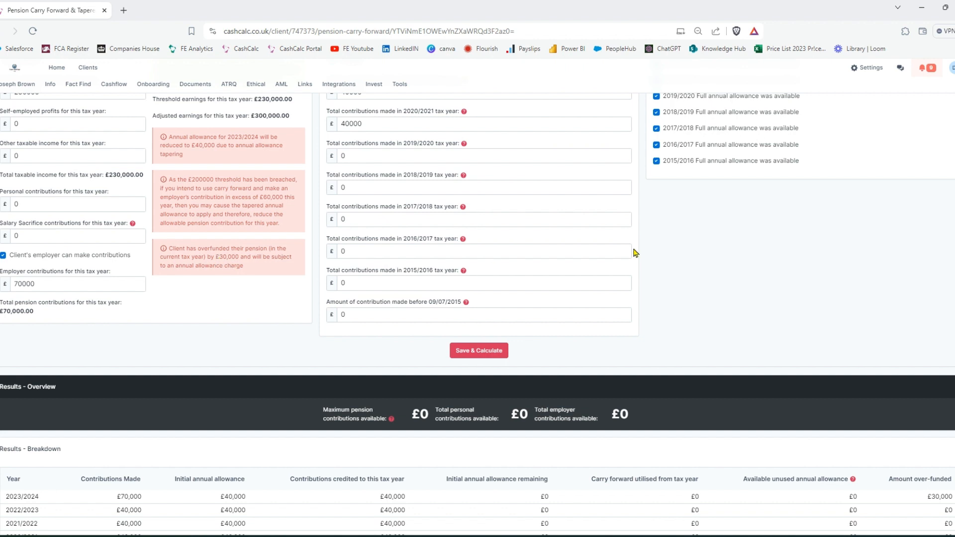
{"action": "scroll", "coordinate": [634, 251], "scroll_direction": "down", "scroll_amount": 2}
{"action": "scroll", "coordinate": [634, 252], "scroll_direction": "down", "scroll_amount": 1}
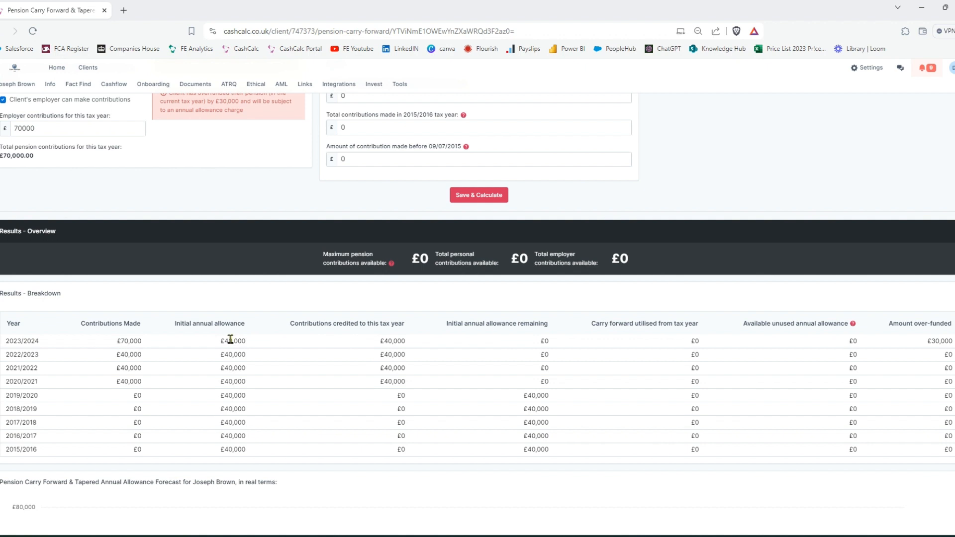
{"action": "double_click", "coordinate": [134, 340]}
{"action": "left_click_drag", "start_coordinate": [953, 341], "coordinate": [926, 341]}
{"action": "scroll", "coordinate": [519, 310], "scroll_direction": "down", "scroll_amount": 5}
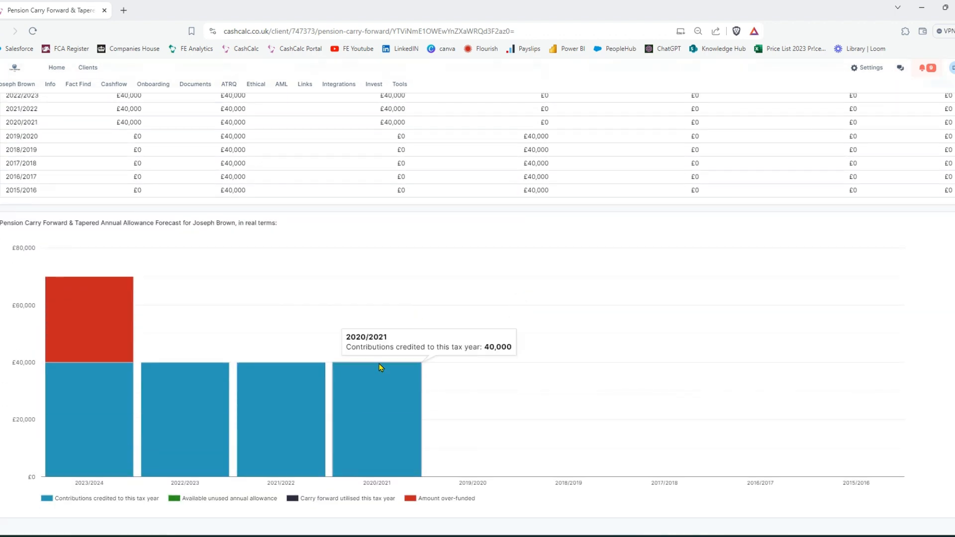
{"action": "mouse_move", "coordinate": [217, 373]}
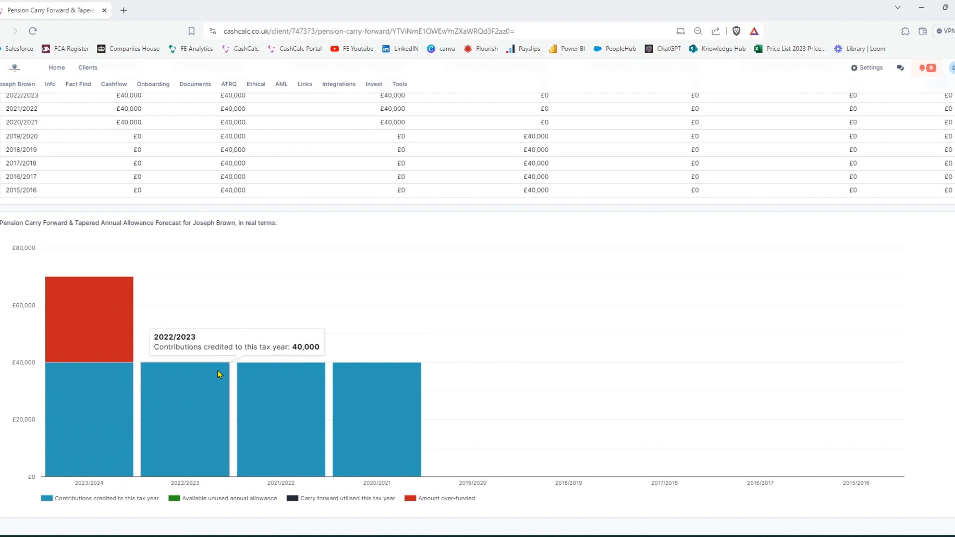
{"action": "mouse_move", "coordinate": [88, 396]}
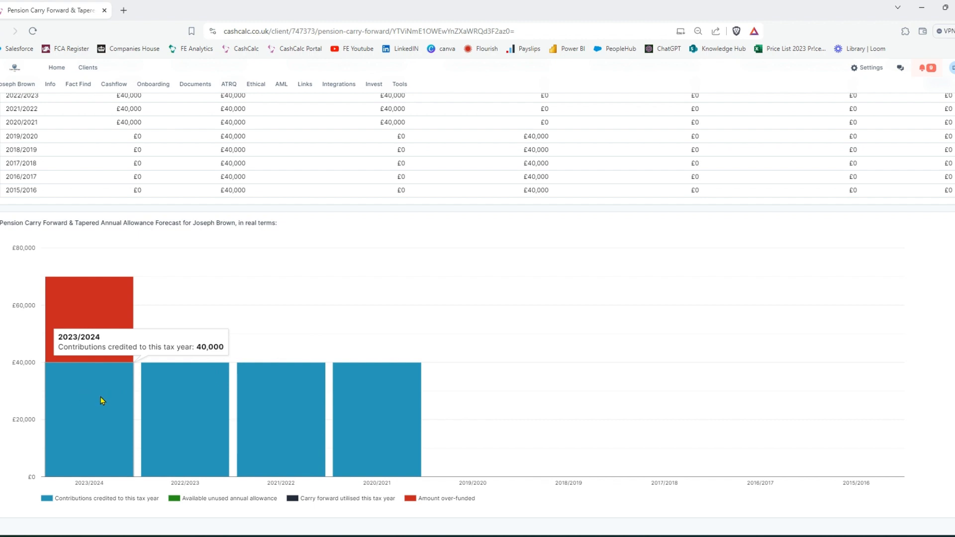
{"action": "mouse_move", "coordinate": [102, 323]}
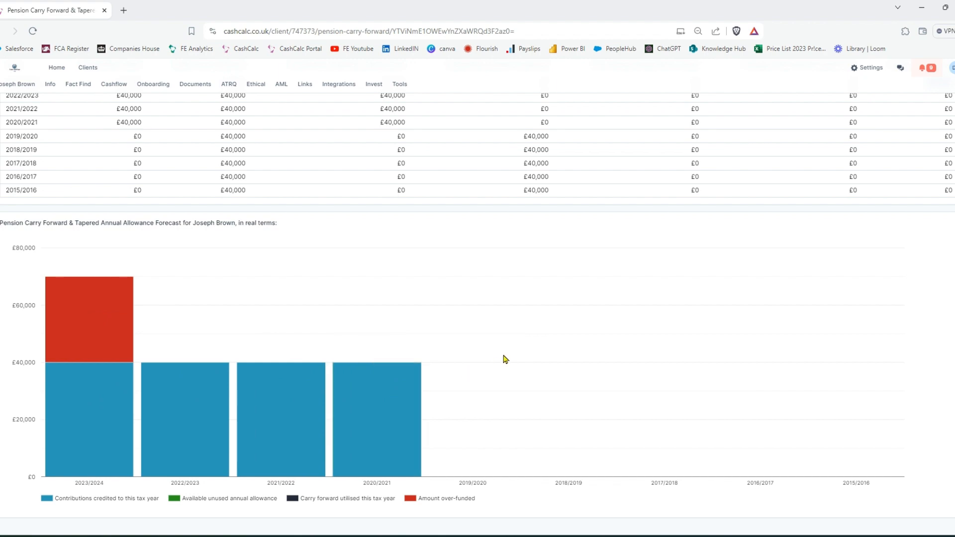
Set the total contributions made in the 2020/2021 tax year to £5000 and recalculate the results
{"action": "scroll", "coordinate": [505, 360], "scroll_direction": "up", "scroll_amount": 10}
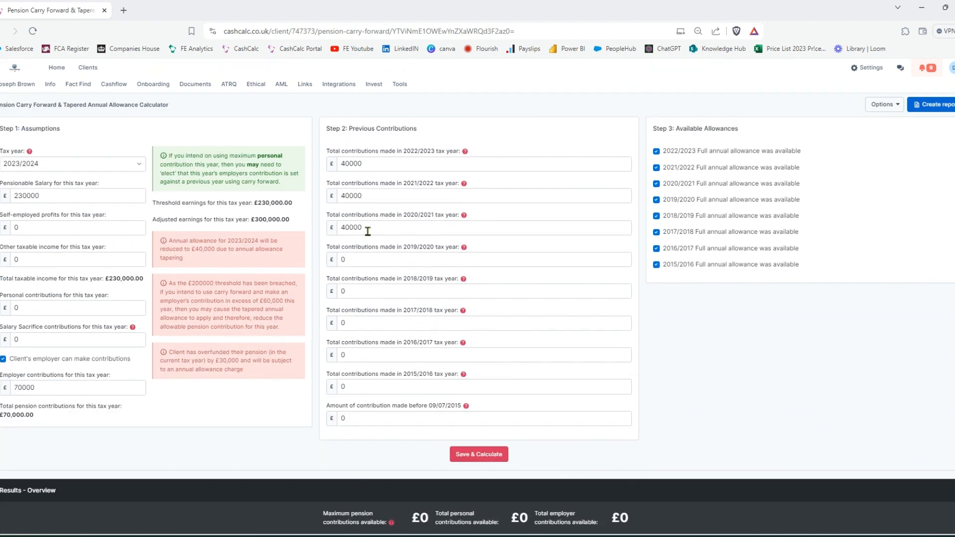
{"action": "left_click_drag", "start_coordinate": [367, 228], "coordinate": [338, 225]}
{"action": "type", "text": "5"}
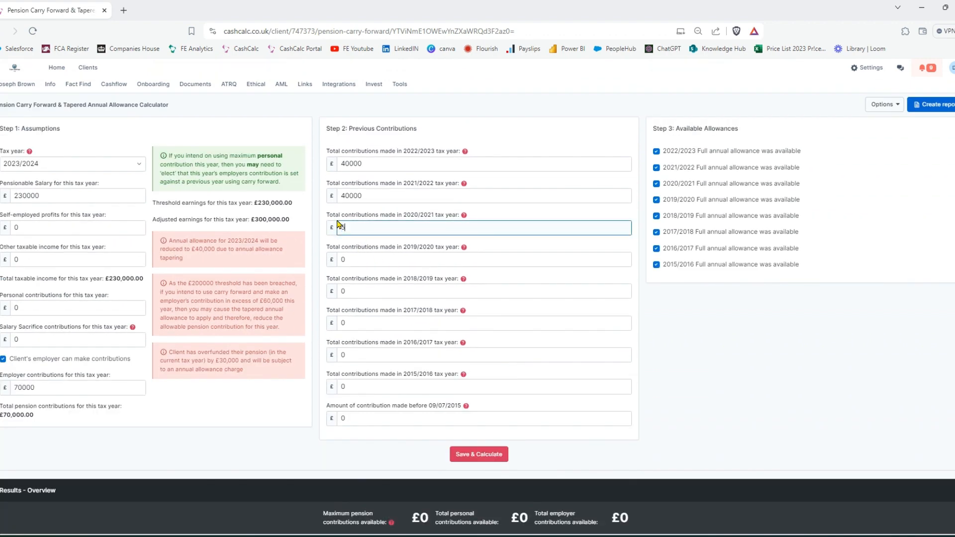
{"action": "type", "text": "000"}
{"action": "double_click", "coordinate": [369, 228]}
{"action": "left_click", "coordinate": [475, 455]}
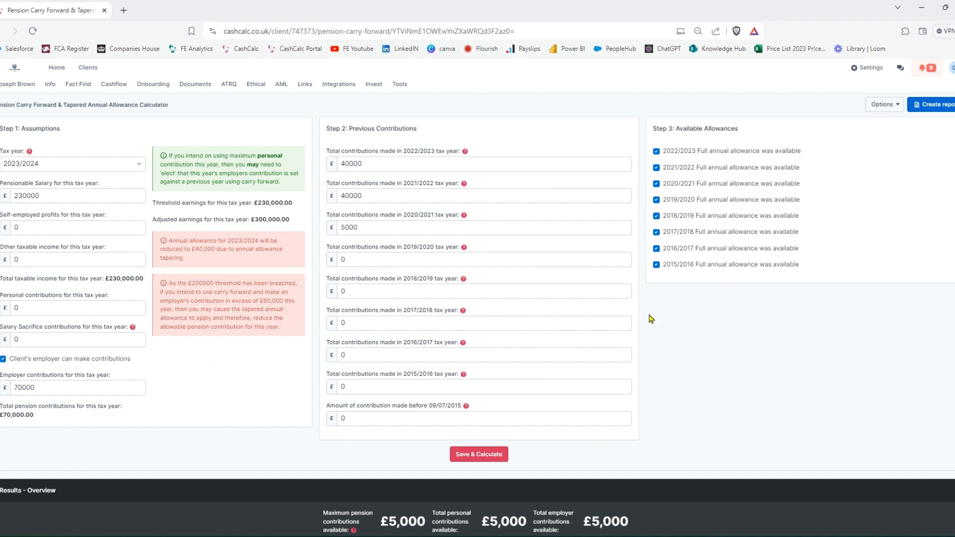
Examine the 2020/2021 contributions, remaining allowance, carry forward used and unused allowance in the breakdown and the forecast chart
{"action": "scroll", "coordinate": [651, 319], "scroll_direction": "down", "scroll_amount": 5}
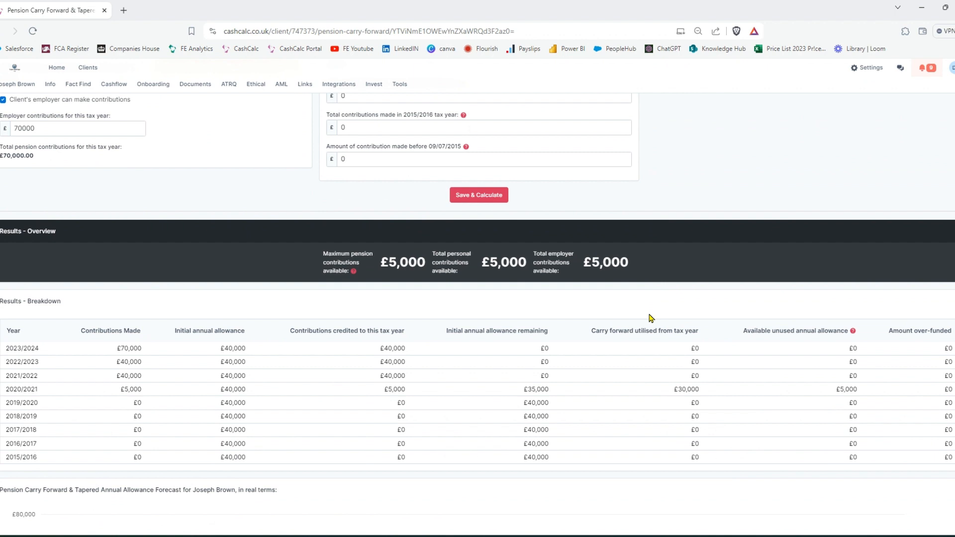
{"action": "left_click_drag", "start_coordinate": [143, 390], "coordinate": [121, 389]}
{"action": "left_click_drag", "start_coordinate": [550, 389], "coordinate": [523, 391]}
{"action": "left_click_drag", "start_coordinate": [701, 390], "coordinate": [673, 390]}
{"action": "left_click_drag", "start_coordinate": [864, 396], "coordinate": [836, 393]}
{"action": "scroll", "coordinate": [723, 366], "scroll_direction": "down", "scroll_amount": 5}
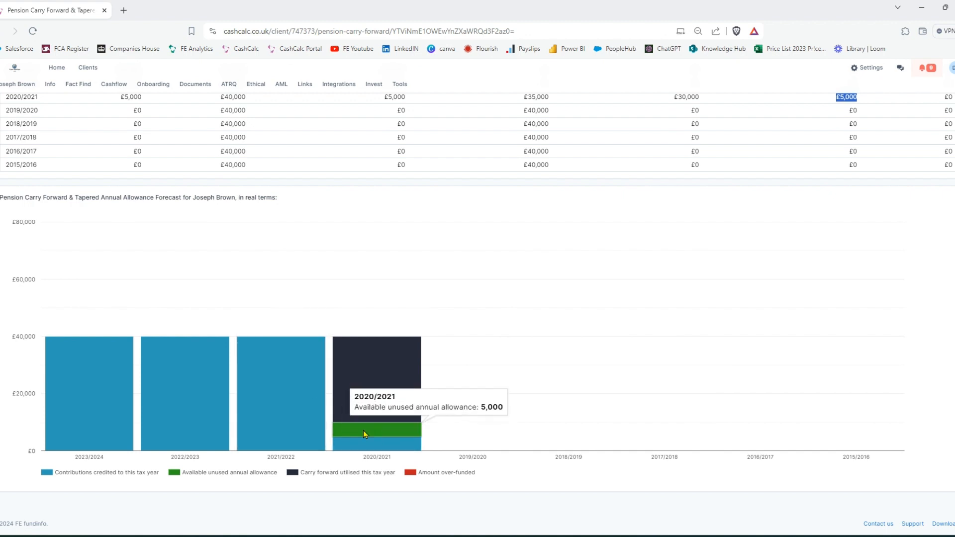
{"action": "mouse_move", "coordinate": [386, 384]}
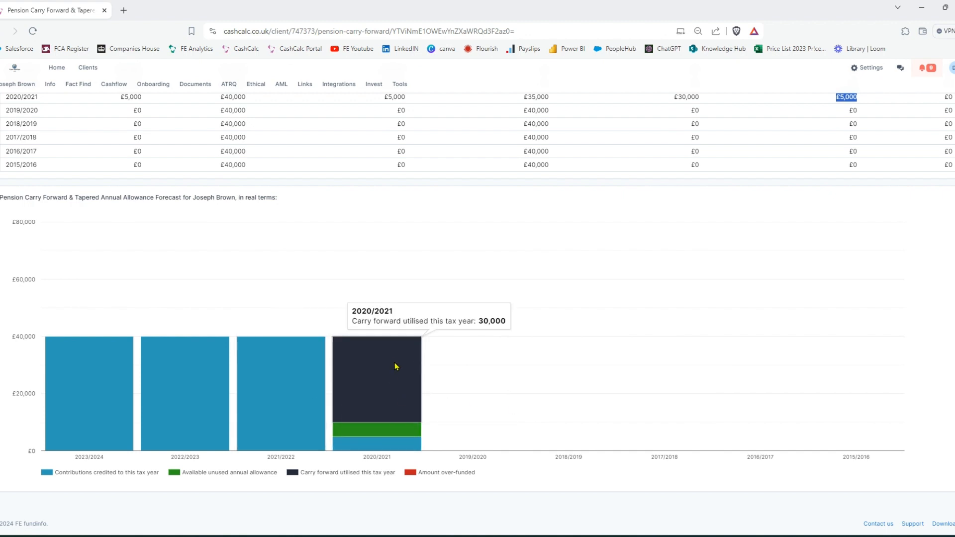
Inspect the carry forward, unused allowance and credited contribution segments of the 2020/2021 bar in the forecast chart
{"action": "mouse_move", "coordinate": [381, 431]}
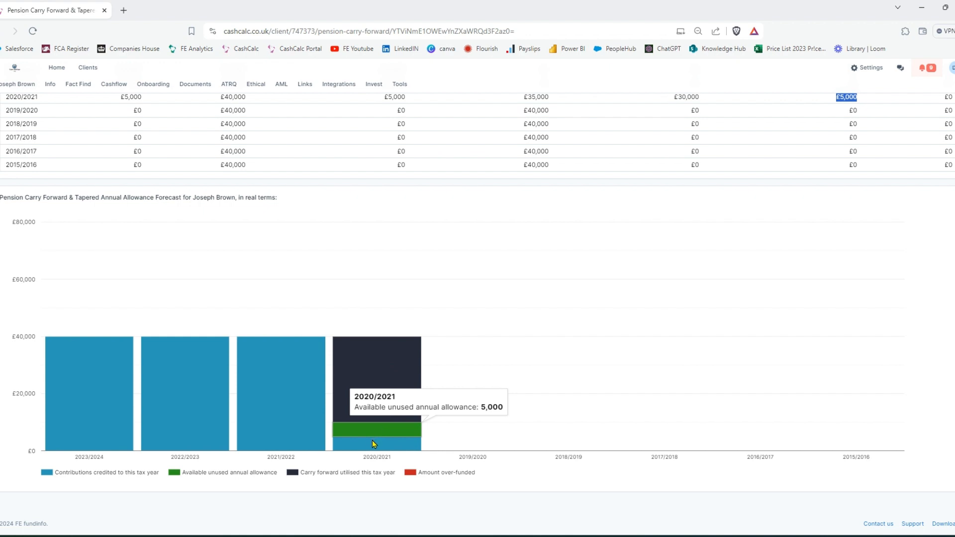
{"action": "mouse_move", "coordinate": [369, 449]}
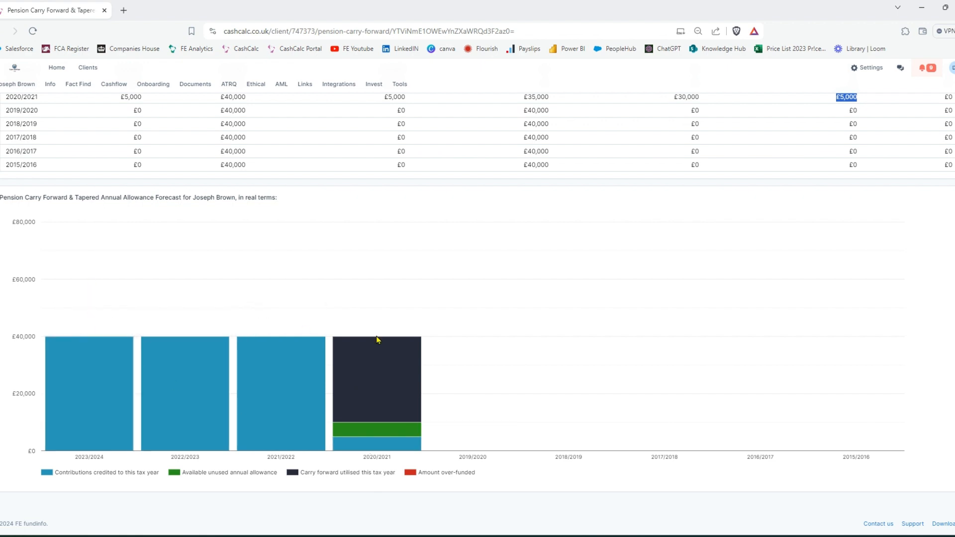
{"action": "mouse_move", "coordinate": [390, 355]}
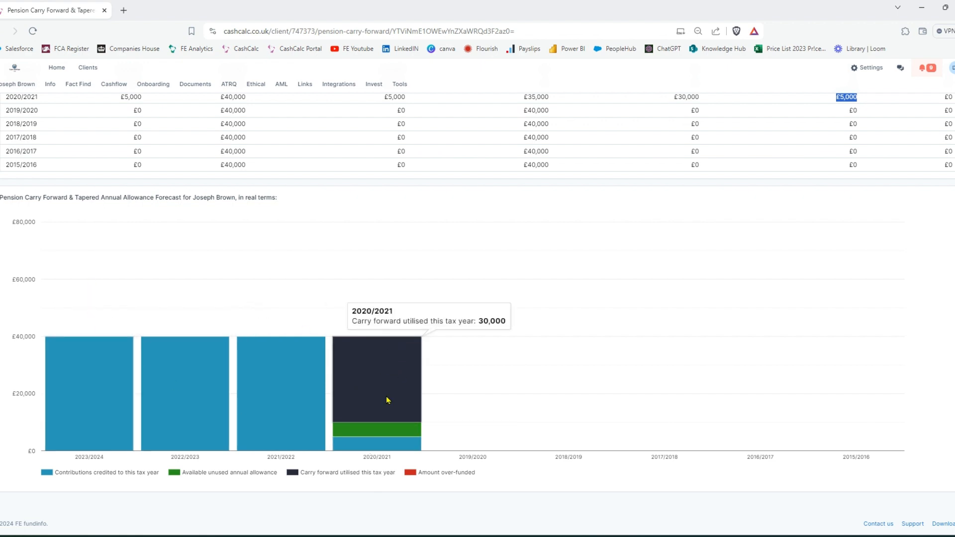
Mark the full annual allowance as unavailable for 2020/2021, set its allowance following tapering to £10000, and recalculate the results
{"action": "scroll", "coordinate": [644, 356], "scroll_direction": "up", "scroll_amount": 8}
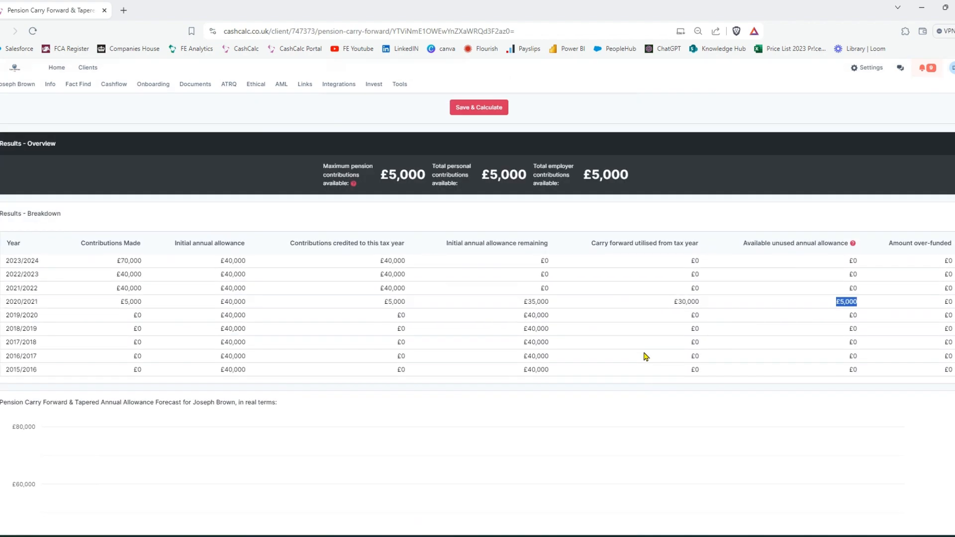
{"action": "scroll", "coordinate": [645, 356], "scroll_direction": "up", "scroll_amount": 3}
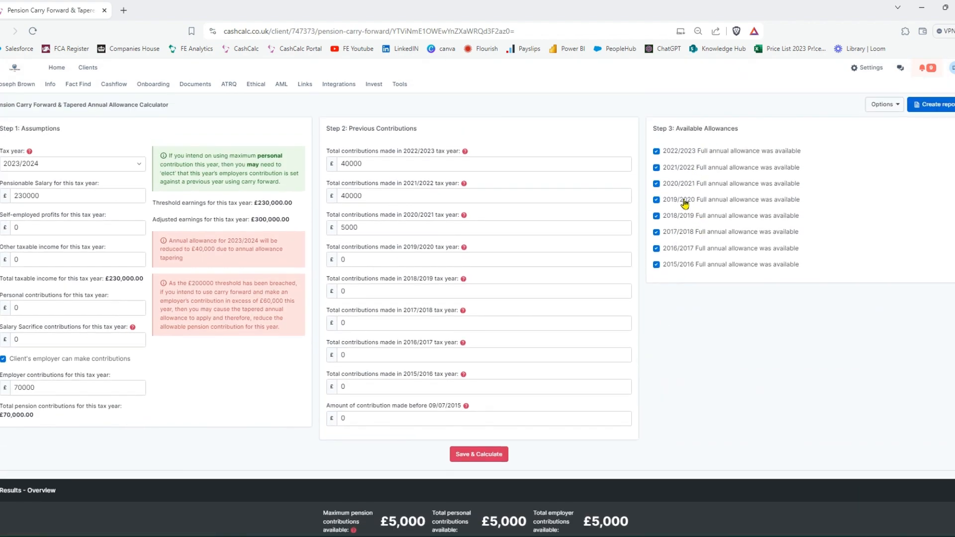
{"action": "left_click", "coordinate": [670, 186]}
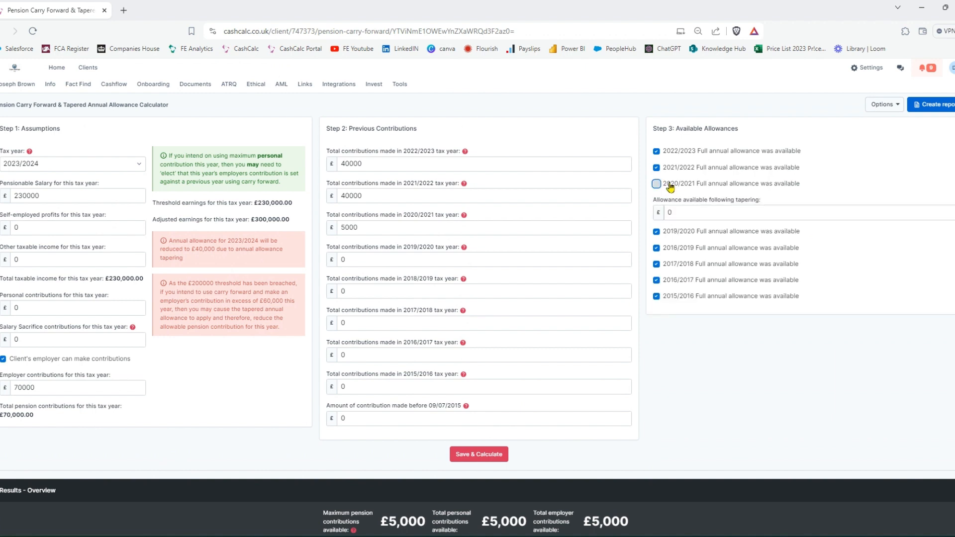
{"action": "left_click", "coordinate": [681, 213]}
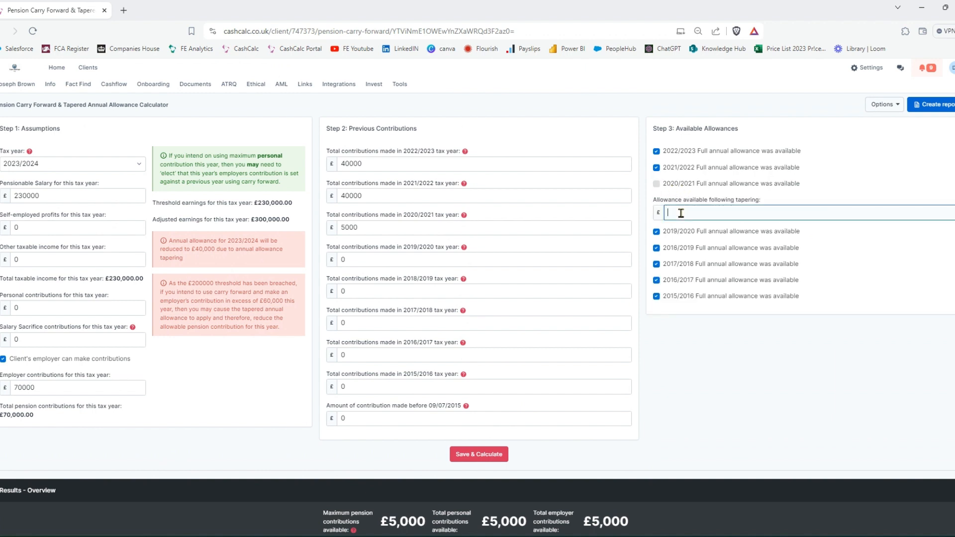
{"action": "type", "text": "10000"}
{"action": "double_click", "coordinate": [689, 213]}
{"action": "left_click", "coordinate": [485, 454]}
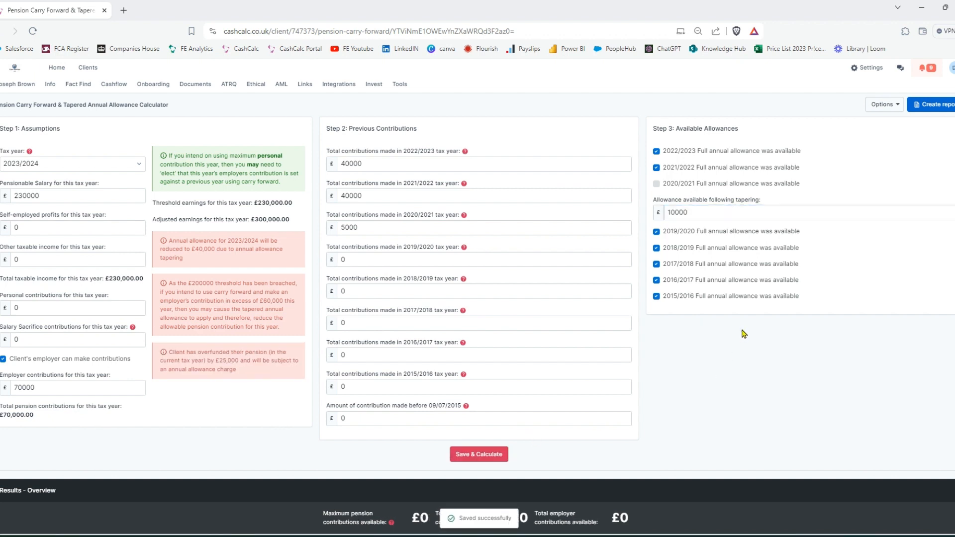
Examine the 2023/2024 contributions and over-funded amount and the 2020/2021 initial allowance in the results breakdown and forecast chart
{"action": "scroll", "coordinate": [553, 334], "scroll_direction": "down", "scroll_amount": 1}
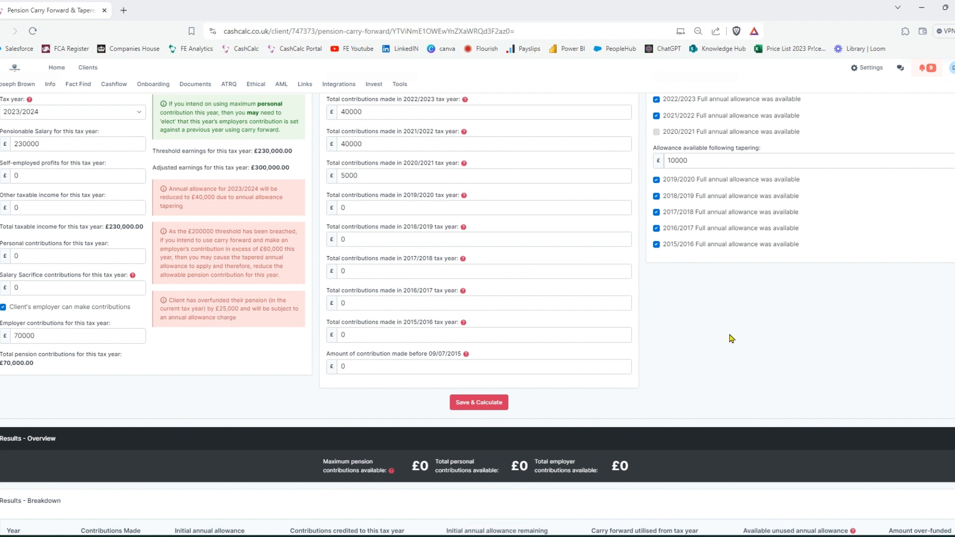
{"action": "scroll", "coordinate": [731, 338], "scroll_direction": "down", "scroll_amount": 4}
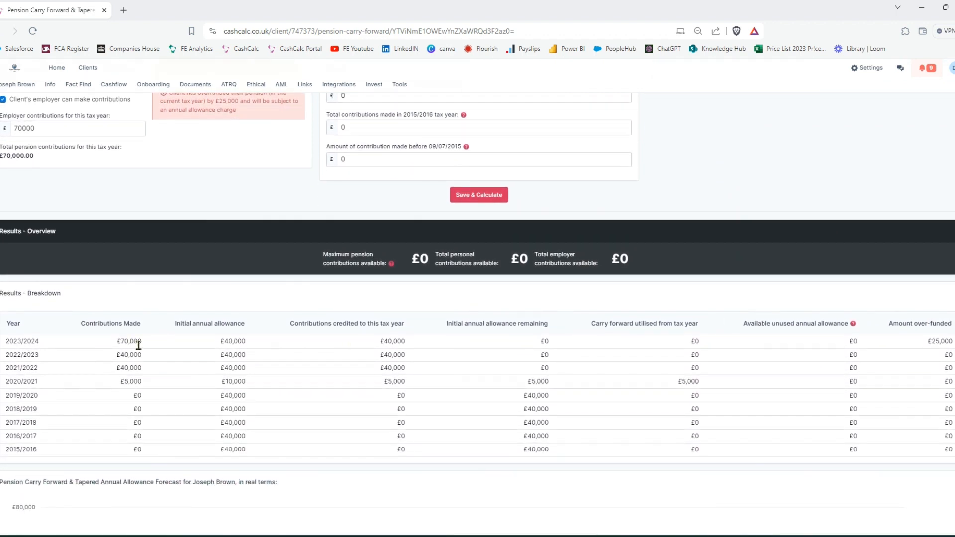
{"action": "left_click_drag", "start_coordinate": [146, 342], "coordinate": [115, 343]}
{"action": "left_click_drag", "start_coordinate": [247, 342], "coordinate": [219, 342]}
{"action": "left_click_drag", "start_coordinate": [249, 384], "coordinate": [220, 384]}
{"action": "left_click_drag", "start_coordinate": [954, 344], "coordinate": [927, 341]}
{"action": "scroll", "coordinate": [723, 394], "scroll_direction": "down", "scroll_amount": 5}
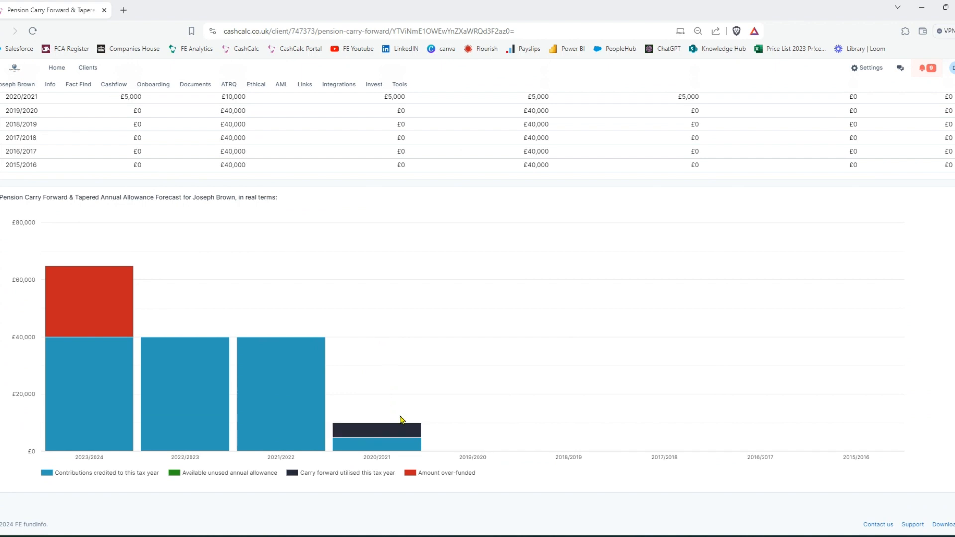
{"action": "mouse_move", "coordinate": [412, 446]}
{"action": "mouse_move", "coordinate": [124, 311]}
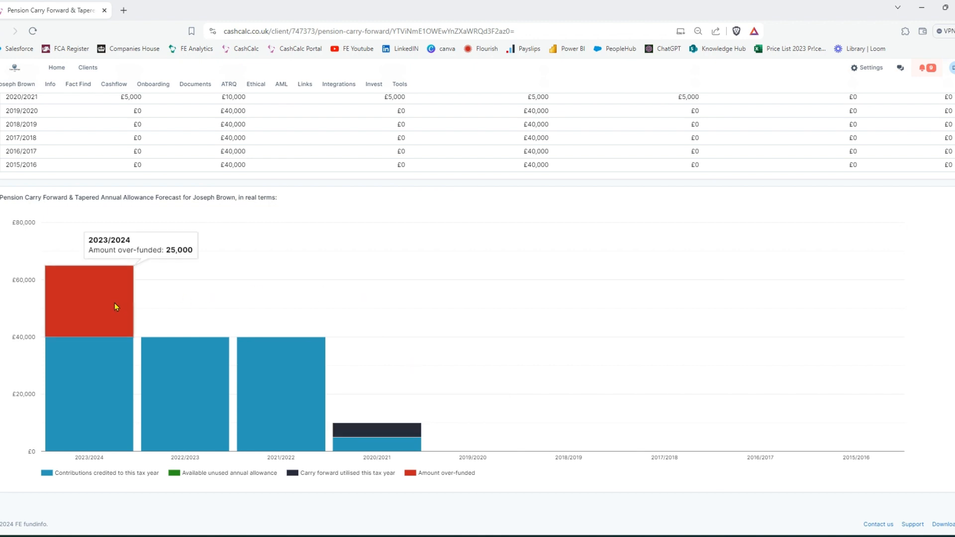
Create a PDF report that includes the current Pension Carry Forward forecast of 28 Feb 2024
{"action": "scroll", "coordinate": [604, 294], "scroll_direction": "up", "scroll_amount": 10}
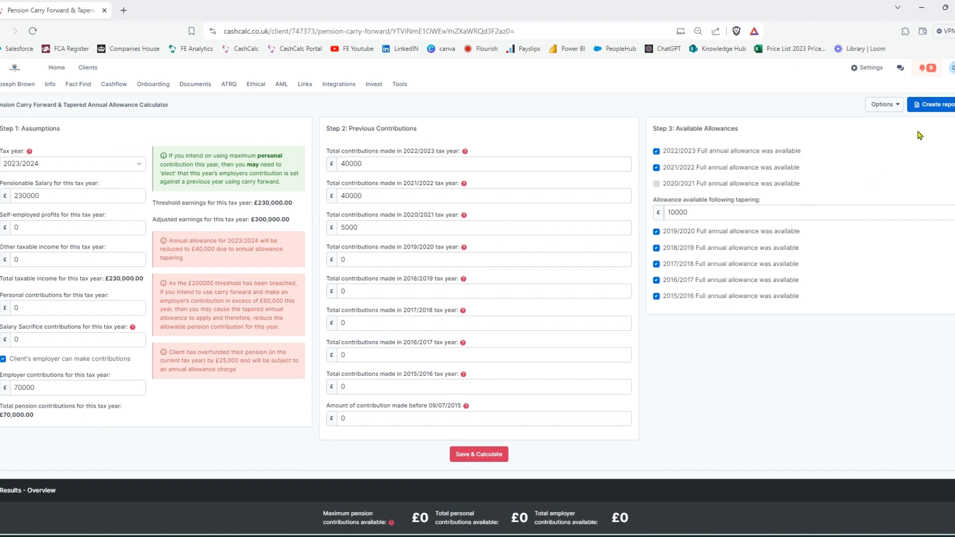
{"action": "left_click", "coordinate": [937, 111]}
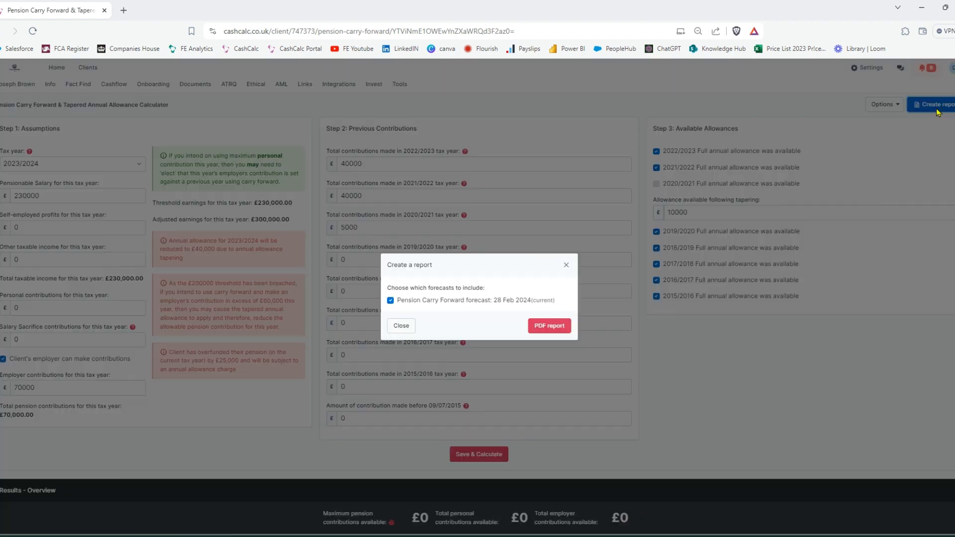
{"action": "left_click", "coordinate": [548, 329]}
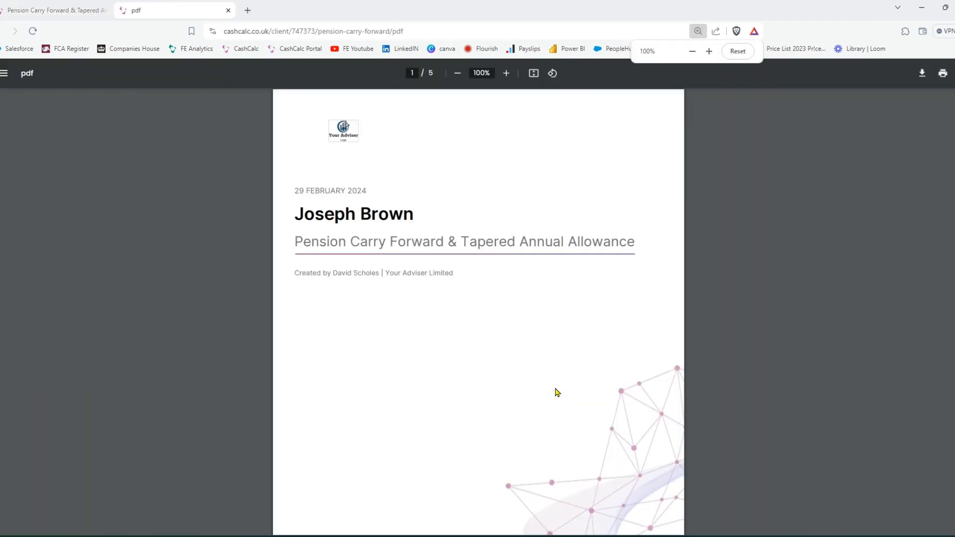
Read through the PDF report's introduction, assumptions, results, yearly breakdown and chart, and close the report and its creation dialog
{"action": "scroll", "coordinate": [945, 197], "scroll_direction": "down", "scroll_amount": 6}
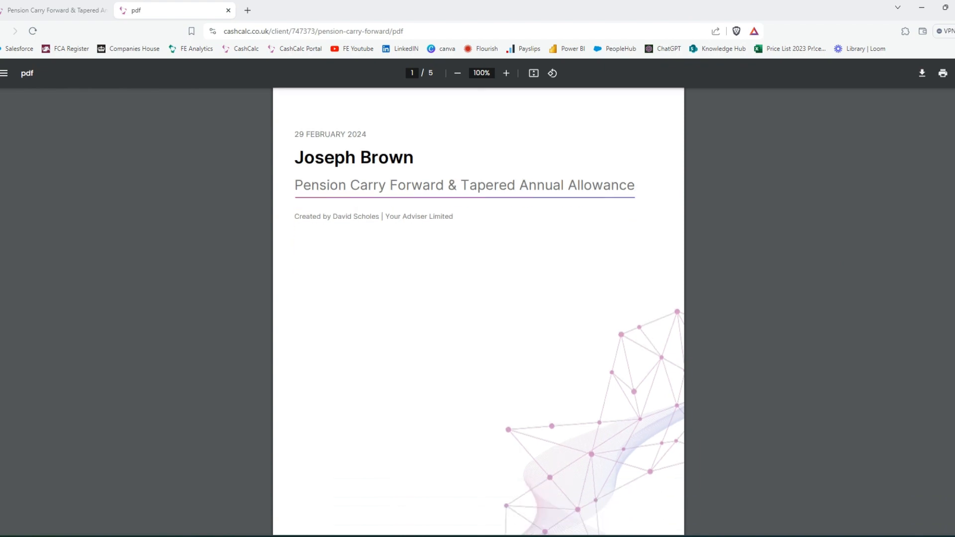
{"action": "scroll", "coordinate": [479, 311], "scroll_direction": "down", "scroll_amount": 6}
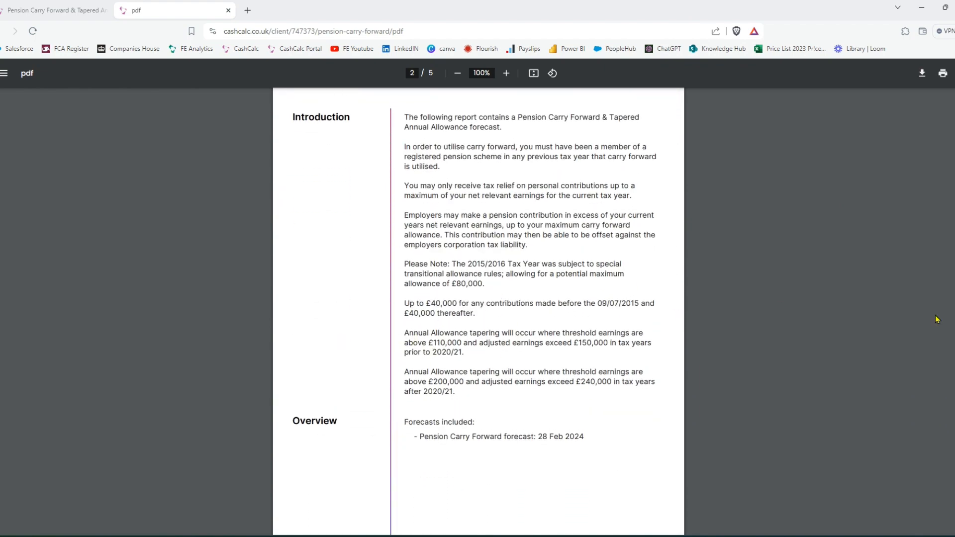
{"action": "scroll", "coordinate": [479, 312], "scroll_direction": "down", "scroll_amount": 10}
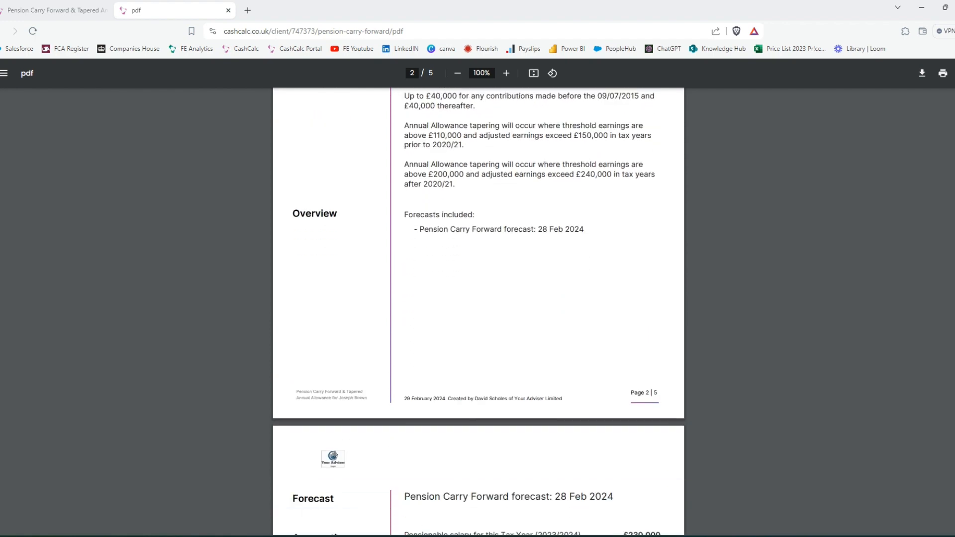
{"action": "scroll", "coordinate": [479, 311], "scroll_direction": "down", "scroll_amount": 2}
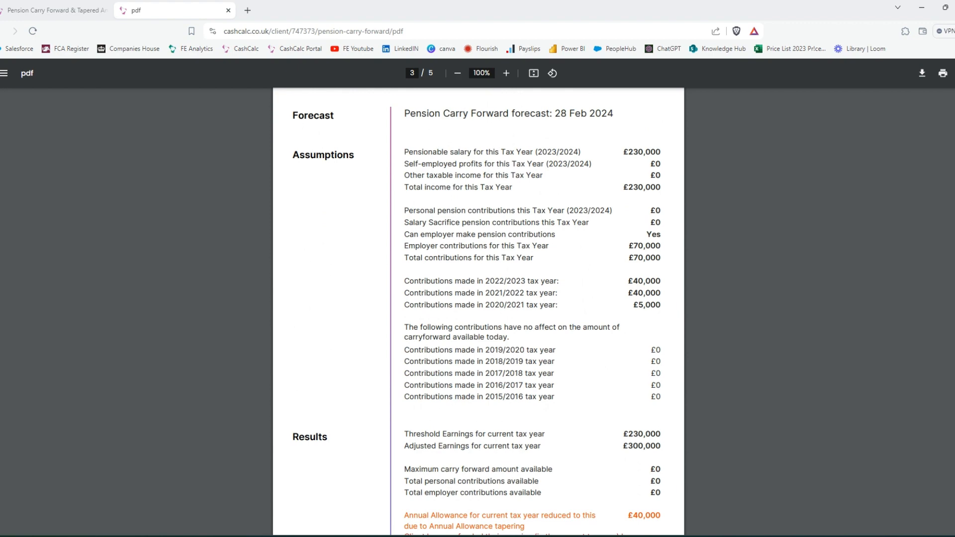
{"action": "scroll", "coordinate": [479, 312], "scroll_direction": "down", "scroll_amount": 8}
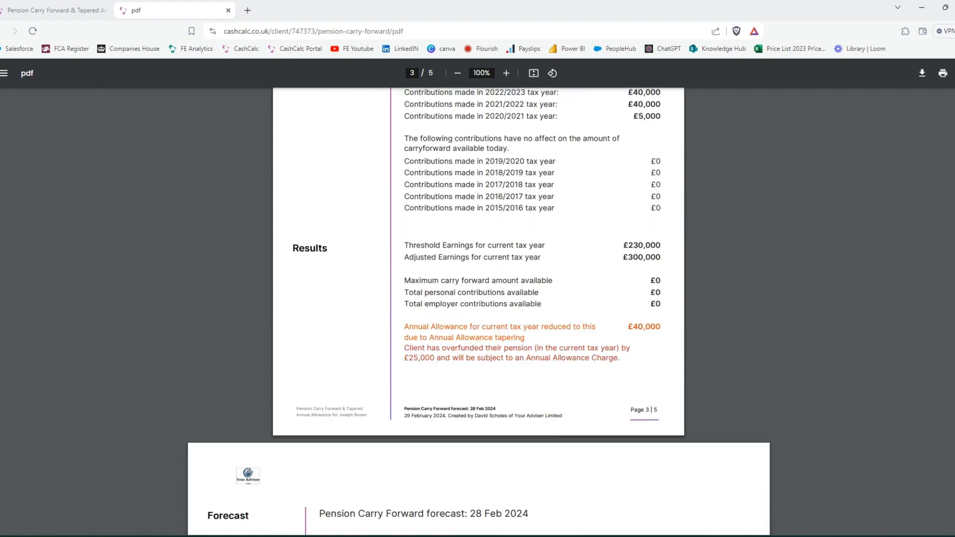
{"action": "scroll", "coordinate": [479, 312], "scroll_direction": "down", "scroll_amount": 1}
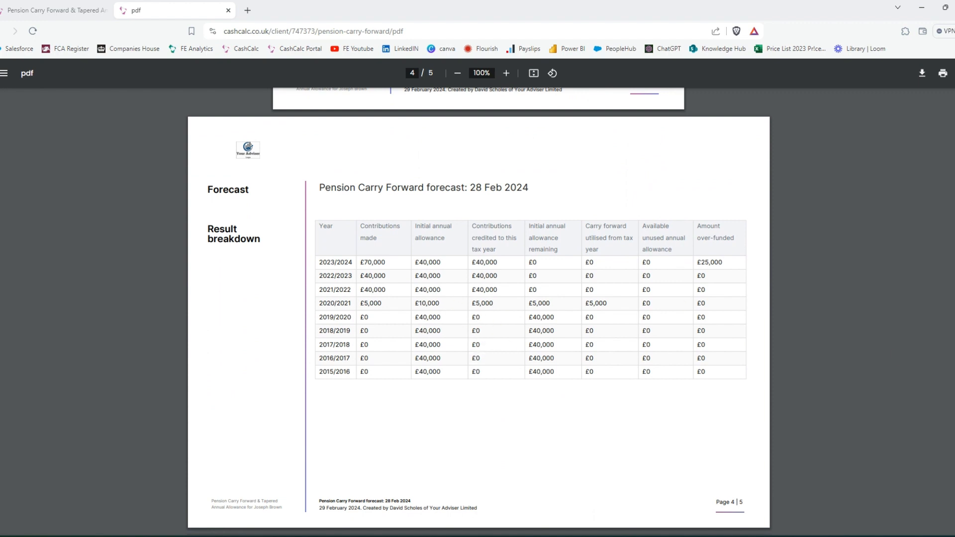
{"action": "scroll", "coordinate": [479, 312], "scroll_direction": "down", "scroll_amount": 8}
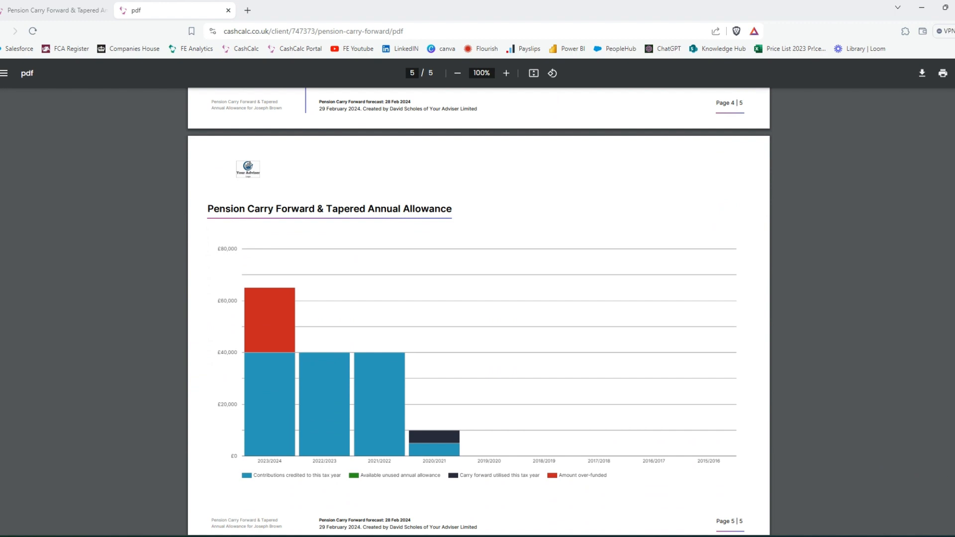
{"action": "scroll", "coordinate": [375, 212], "scroll_direction": "down", "scroll_amount": 1}
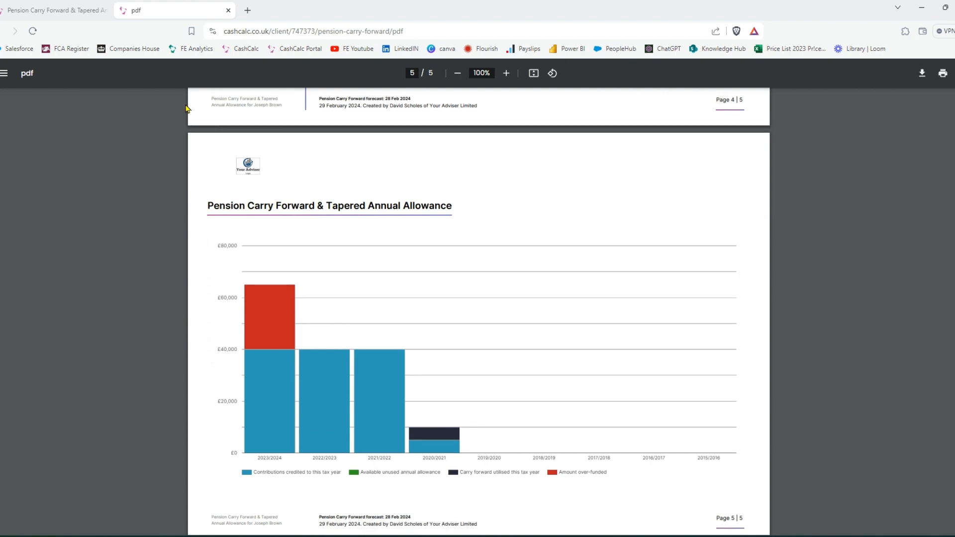
{"action": "left_click", "coordinate": [228, 10]}
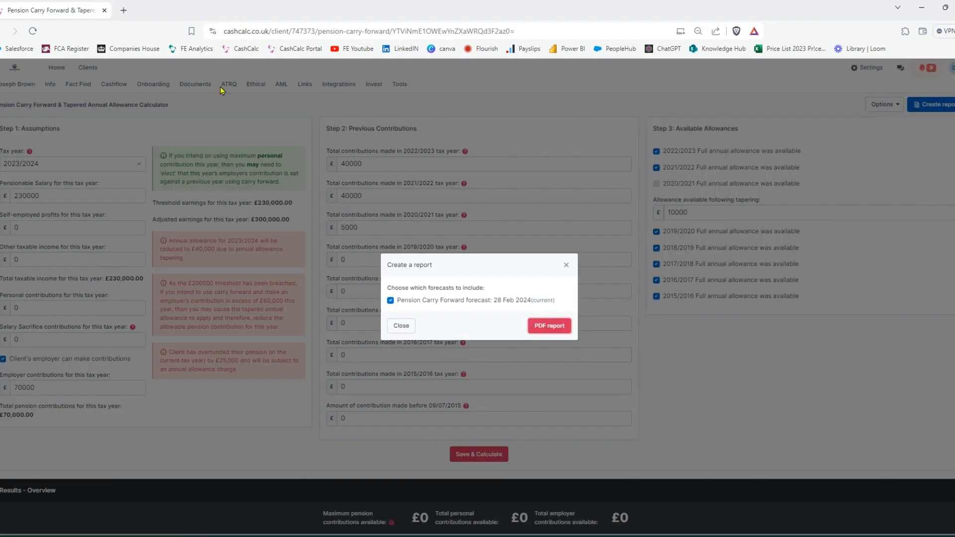
{"action": "left_click", "coordinate": [566, 262]}
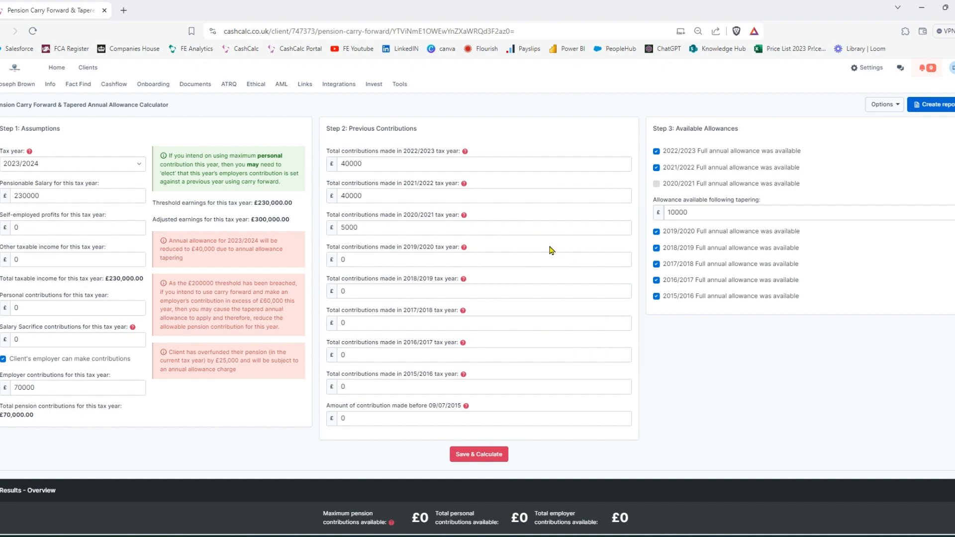